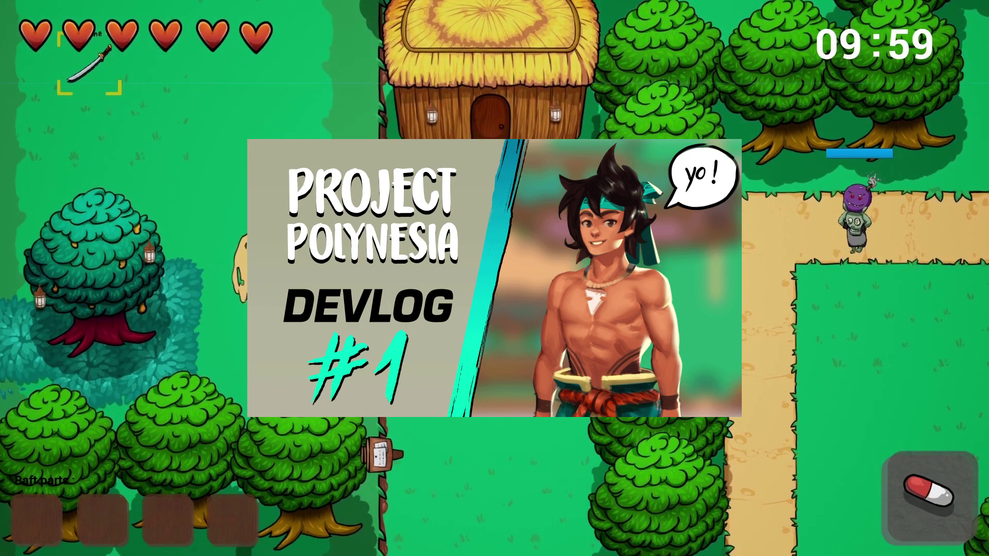
key("a")
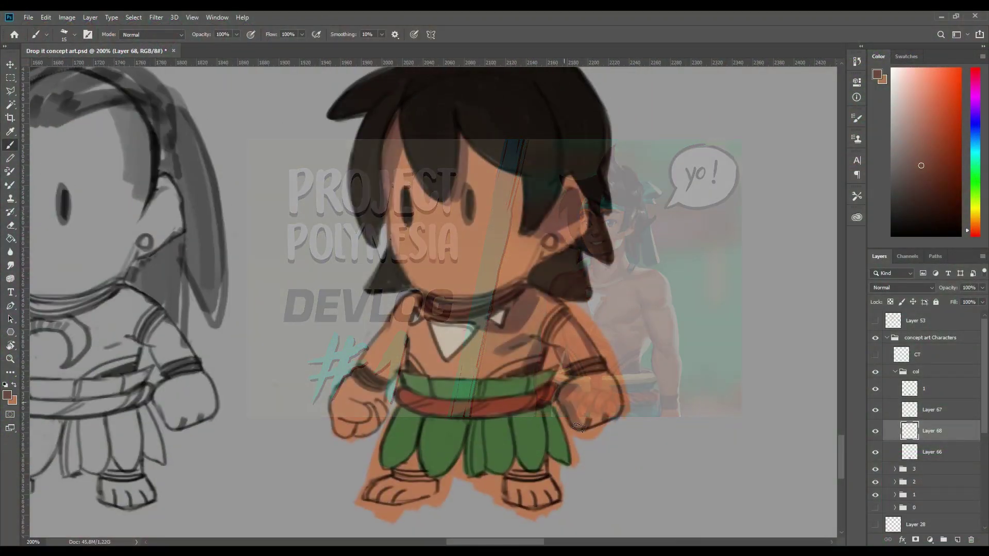
- Paint brown shadows over the coloured character's fist, arm, waist and chest on Layer 68
left_click_drag(579, 427, 618, 340)
left_click_drag(548, 379, 575, 392)
left_click_drag(438, 382, 457, 369)
mouse_move(456, 369)
left_mouse_down()
mouse_move(587, 282)
mouse_move(590, 310)
left_mouse_up()
left_click_drag(559, 191, 544, 306)
scroll(531, 330, "down", 3, "alt")
scroll(561, 323, "up", 3, "alt")
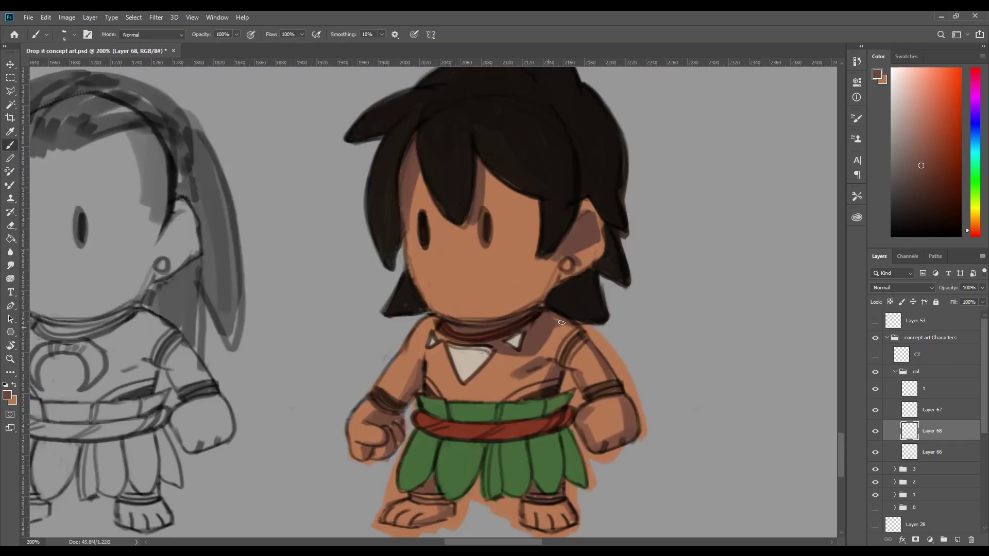
- Deepen the shadows on the shoulder and arm, and clip Layer 68 to the skin base layer
left_click(615, 342, "alt")
left_click_drag(520, 375, 570, 348)
left_click(629, 350, "ctrl")
key("b")
left_click(640, 297, "alt")
left_click(621, 334, "ctrl")
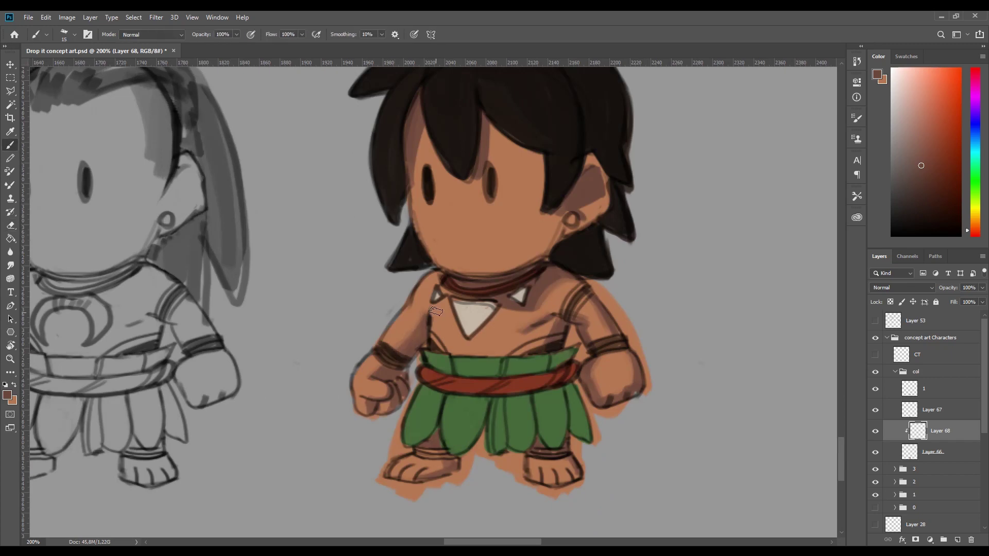
- Refine the torso shading and colour the earring with the tooth pendant's off-white
left_click(561, 360, "alt")
left_click(583, 252, "ctrl")
key("b")
left_click(453, 418, "alt")
left_click_drag(548, 327, 550, 330)
left_click(588, 288, "alt")
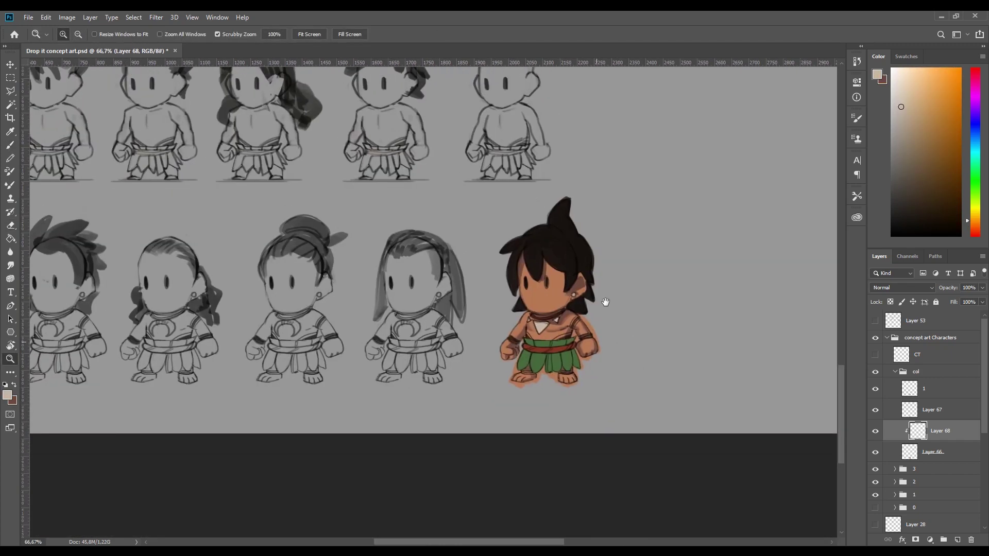
- Add a new layer clipped to the skin, set it to Soft Light and shade the body with a large soft brush
left_click(592, 329, "ctrl")
right_click(600, 319)
left_click(957, 540)
left_click(916, 442, "alt")
left_click(902, 288)
left_click(898, 419)
key("x")
left_click_drag(546, 407, 585, 330)
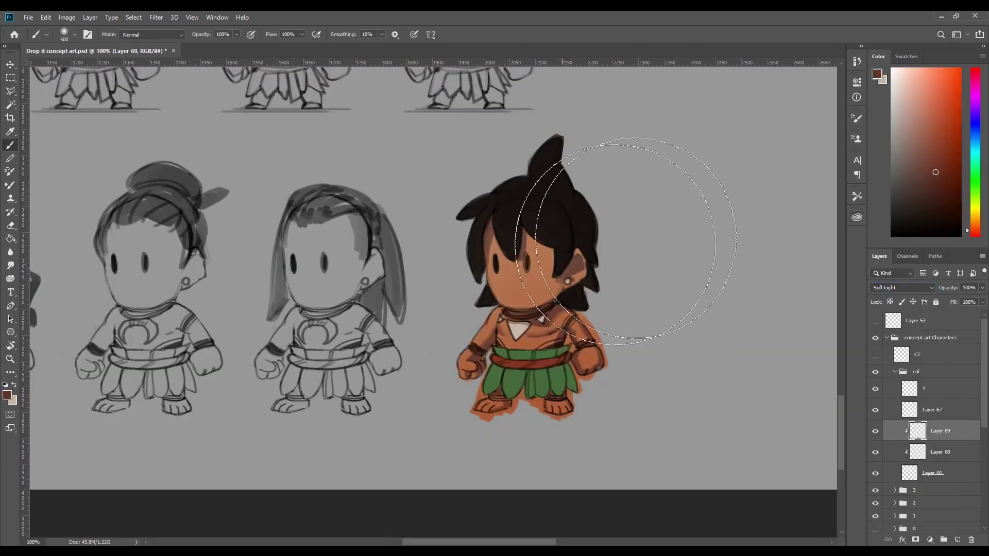
- Brush warm tan light over the character with a large soft brush, and paint the shoulder highlight on another clipped layer
key("x")
key("bracketright")
key("bracketright")
key("bracketright")
key("bracketright")
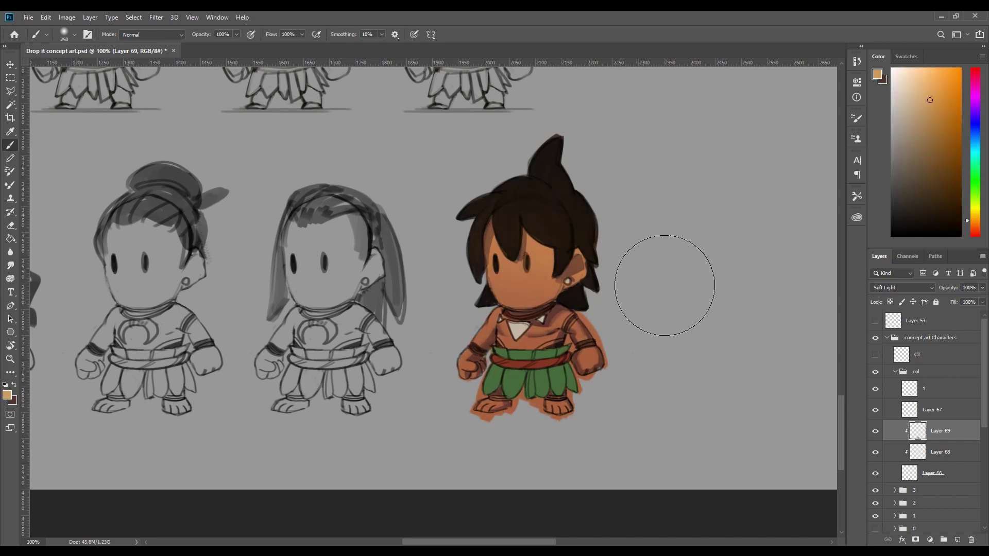
left_click(925, 442, "alt")
left_click_drag(585, 334, 605, 347)
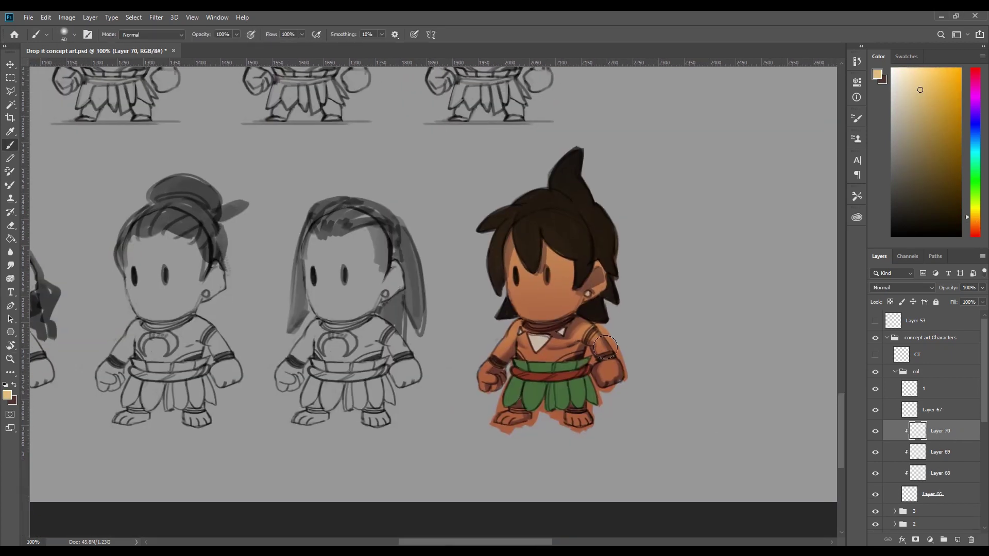
- Create a layer above the line art and paint sampled skin colour over the lines on the shoulder
left_click(958, 540)
scroll(569, 334, "up", 1, "alt")
right_click(570, 334)
double_click(615, 464)
left_click(592, 326, "alt")
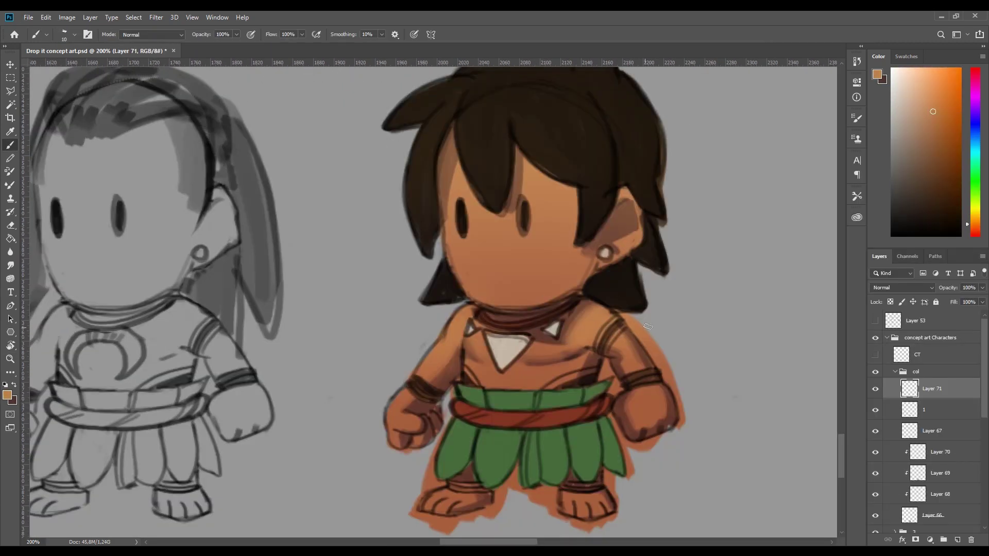
left_click_drag(648, 327, 629, 324)
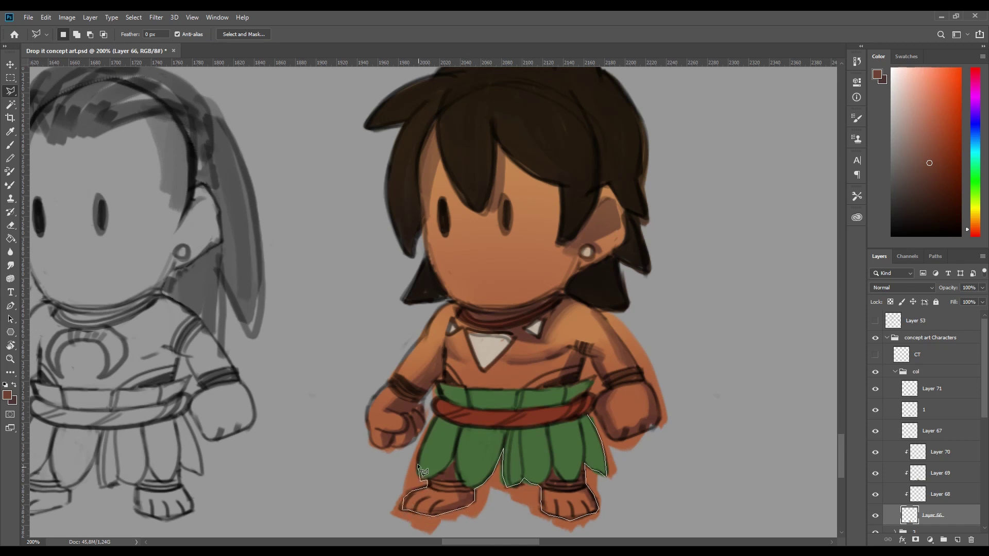
- Outline the excess skin paint around the fists, skirt and feet with the Polygonal Lasso and delete it from Layer 66
left_click(345, 439)
left_click(341, 478)
left_click_drag(350, 489, 351, 422)
left_click(387, 478)
left_click(438, 520)
left_click(670, 455)
left_click(688, 396)
left_click(673, 344)
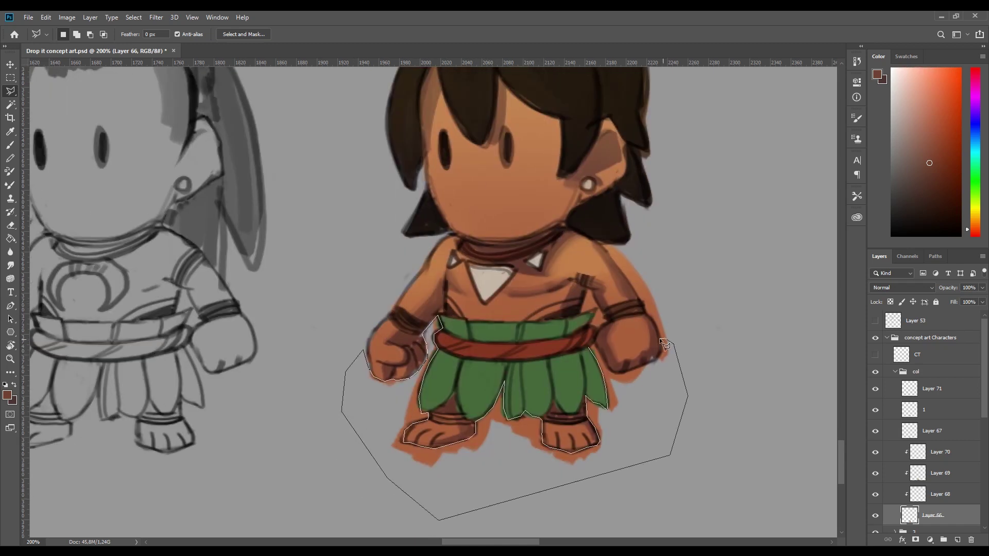
left_click(596, 339)
left_click_drag(596, 338, 577, 402)
- Lasso and remove the leftover skin paint between the arm and the waist
left_click(568, 353, "alt")
left_click(560, 379)
left_click(578, 373)
left_click(570, 388)
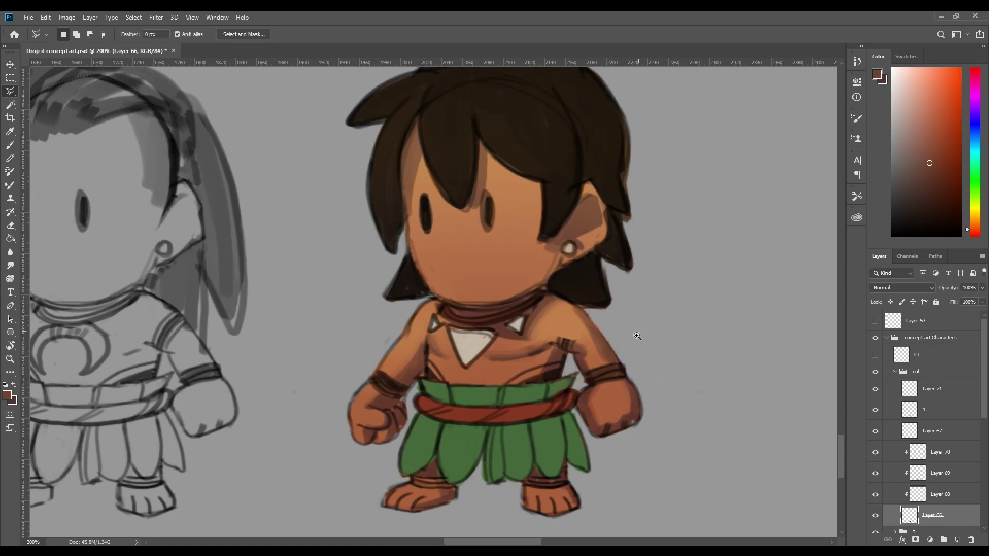
key("z")
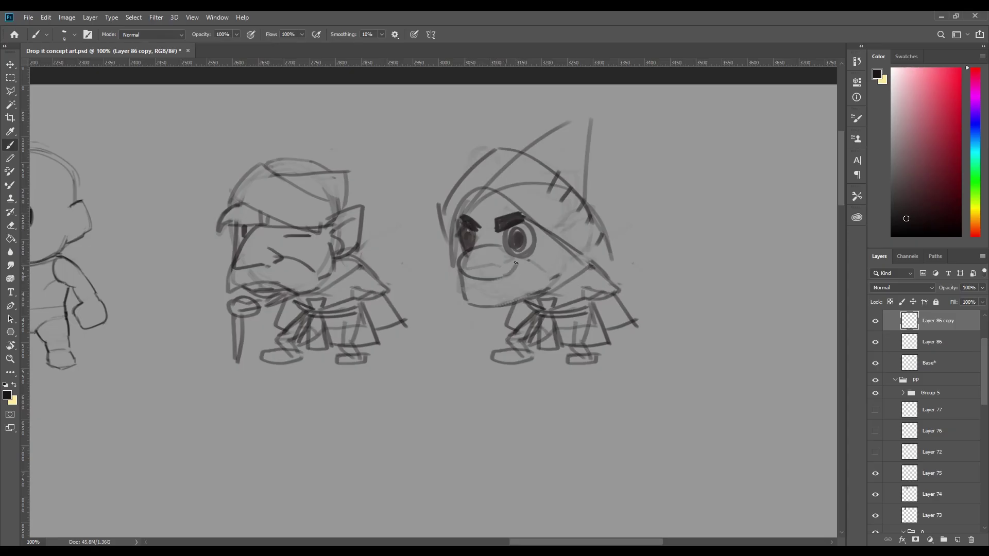
- Refine the pointed-hood character sketch and erase stray lines around its nose and cheek
mouse_move(557, 259)
left_mouse_down()
mouse_move(536, 259)
mouse_move(558, 259)
left_mouse_up()
key("e")
left_click_drag(487, 265, 459, 259)
key("z")
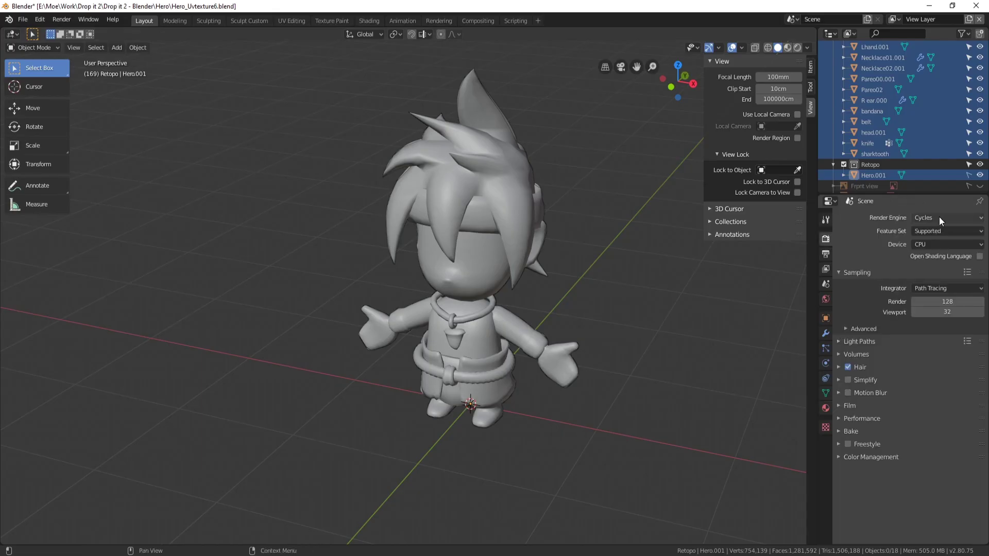
- Switch to Blender's UV Editing workspace, leave Edit Mode and select the Hair base.001 mesh
scroll(650, 242, "up", 3)
left_click(284, 21)
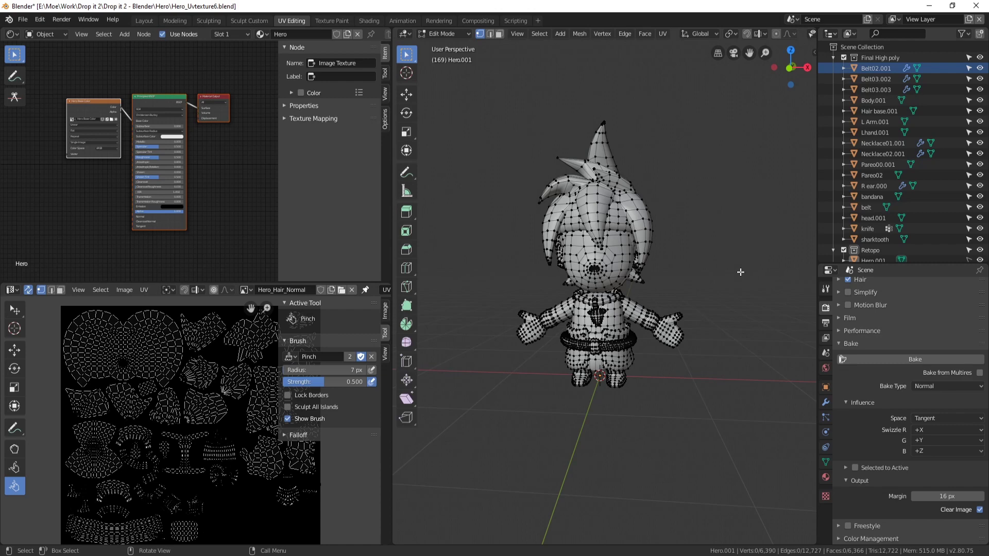
key("Tab")
left_click(660, 180)
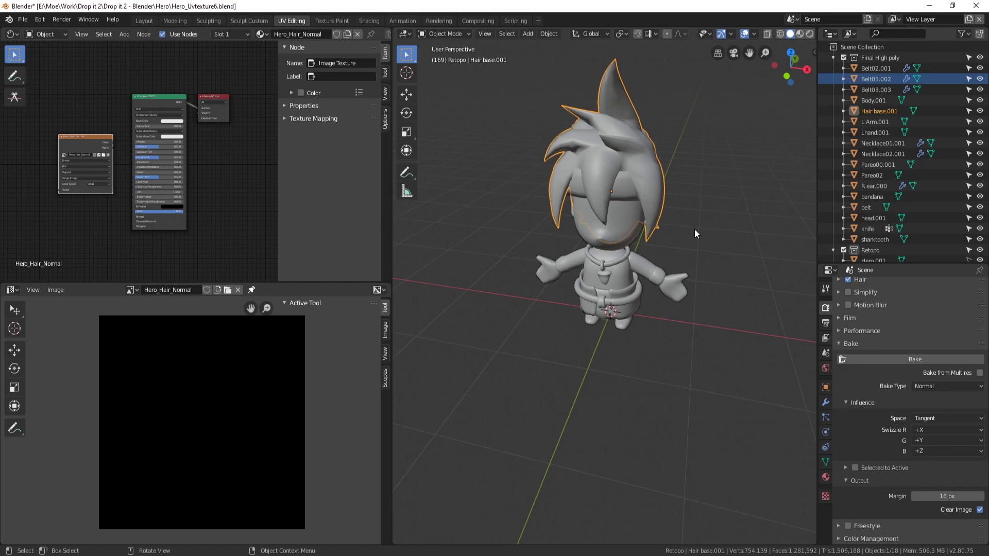
middle_click_drag(683, 218, 634, 217)
scroll(666, 174, "up", 2)
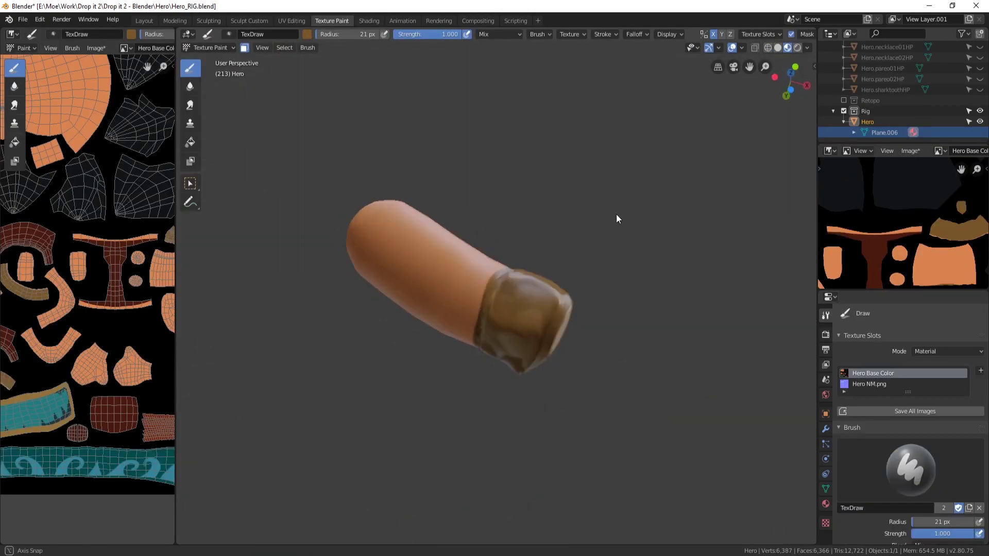
- Reveal all hidden parts of the Hero mesh in Edit Mode and clear the selection
middle_click_drag(618, 219, 545, 323)
left_click(208, 72)
key("alt+h")
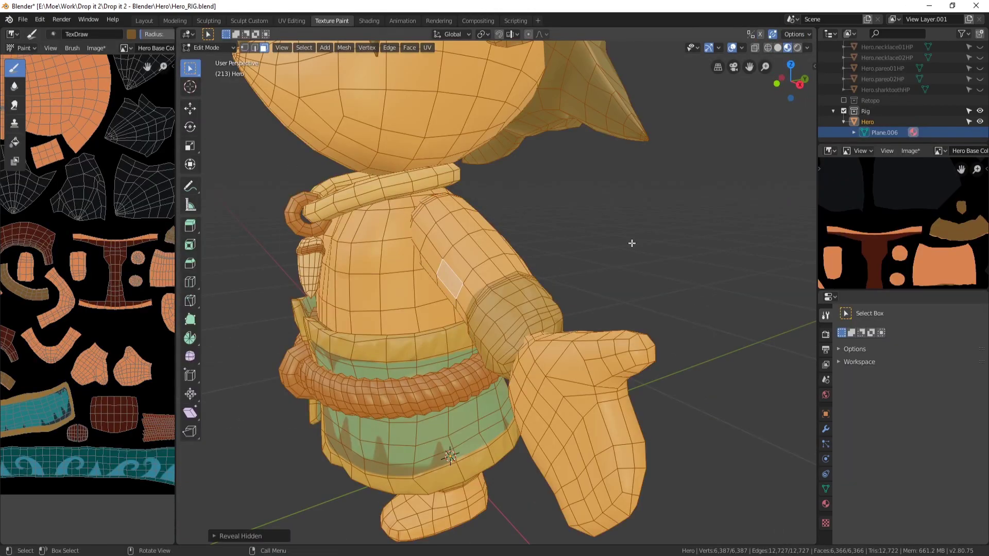
key("alt+a")
scroll(631, 242, "down", 3)
middle_click_drag(631, 243, 507, 268)
- Save the Hero_RIG.blend file and the edited Hero Base Color image
key("ctrl+s")
left_click(95, 47)
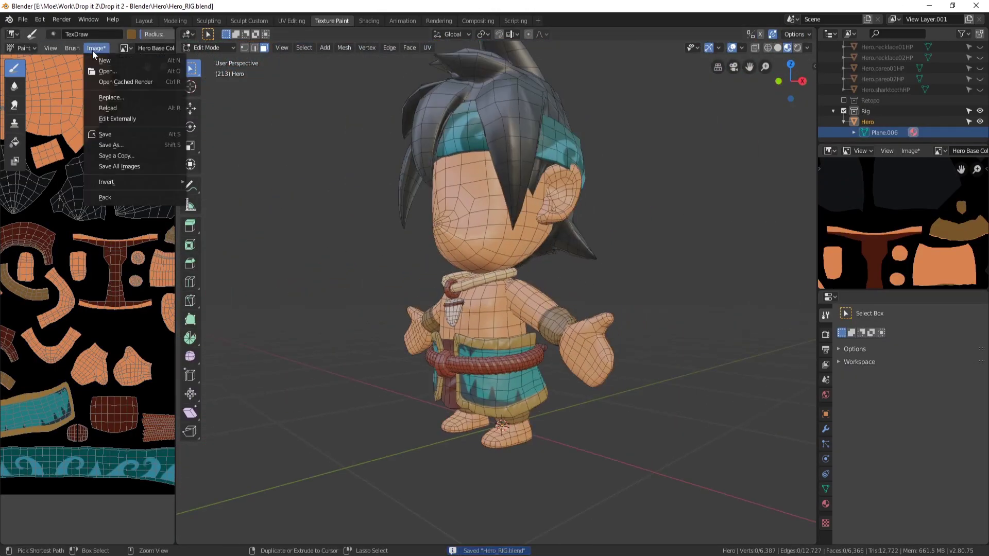
left_click(107, 133)
- Load Hero NM.png into the hero material's image texture node and inspect the legs in the Layout workspace
left_click(144, 20)
scroll(608, 282, "up", 4)
middle_click_drag(580, 411, 551, 379)
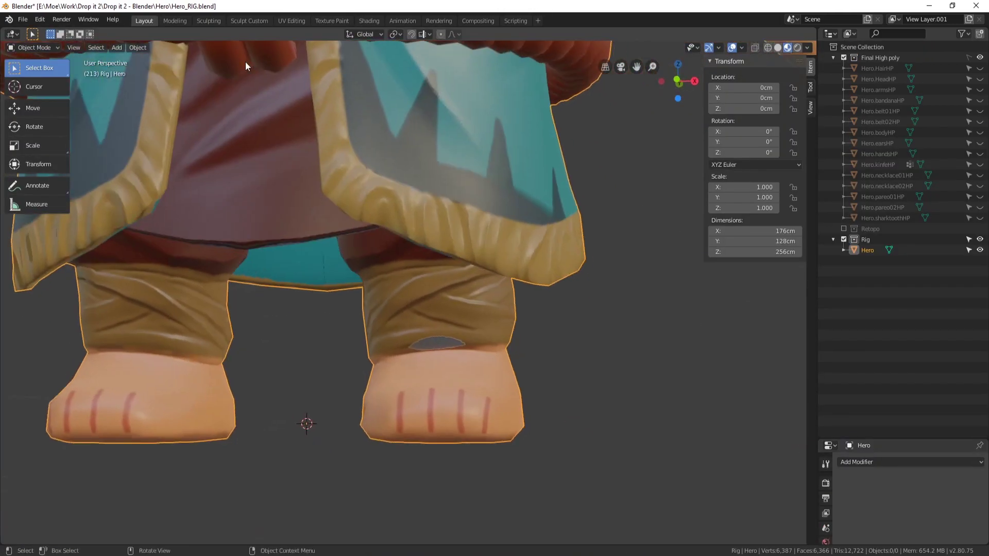
left_click(368, 20)
mouse_move(469, 447)
middle_mouse_down()
mouse_move(411, 453)
mouse_move(464, 460)
middle_mouse_up()
left_click(400, 460)
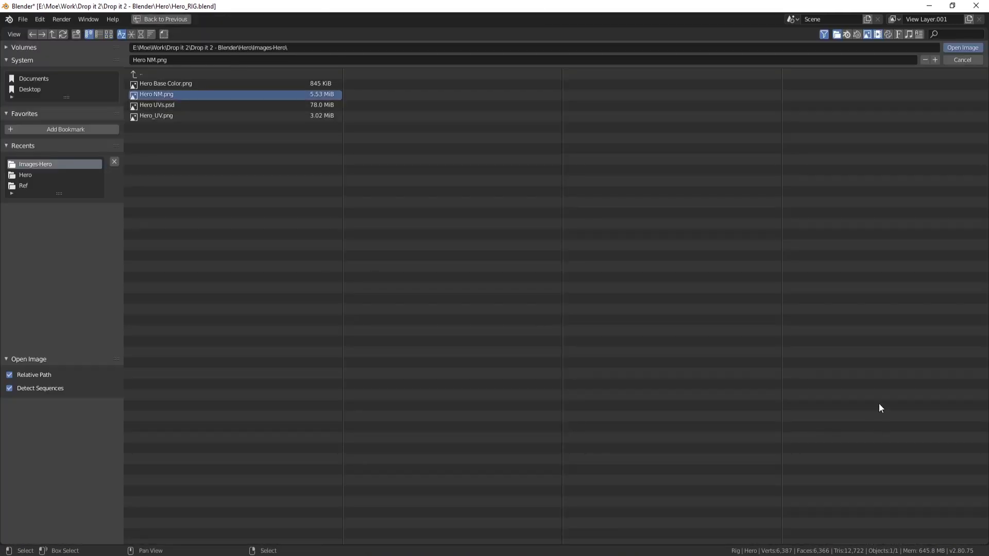
left_click(962, 48)
middle_click_drag(572, 175, 600, 146)
left_click(155, 24)
mouse_move(459, 355)
middle_mouse_down()
mouse_move(523, 345)
mouse_move(280, 334)
mouse_move(403, 302)
middle_mouse_up()
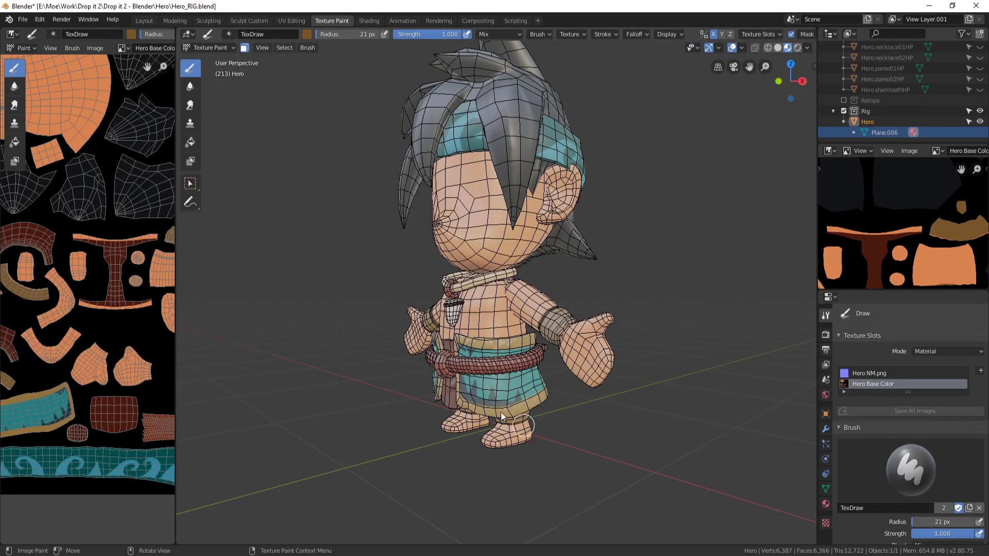
- Isolate the hero's body, trousers, leg wraps and feet by hiding the other parts, and return to Texture Paint mode
key("Tab")
key("shift+h")
left_click(211, 48)
scroll(516, 443, "up", 5)
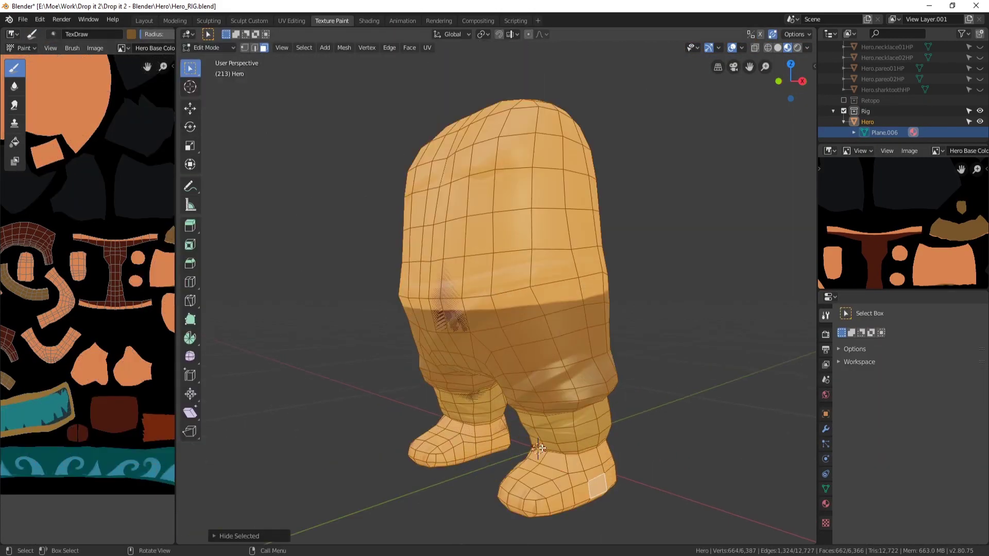
middle_click_drag(539, 449, 478, 366, "shift")
left_click(219, 48)
left_click(225, 120)
- Touch up the colour around the ankle wrap's lower edge and sample the brush colour from the trousers
scroll(520, 365, "up", 7)
scroll(906, 438, "down", 10)
left_click(561, 332)
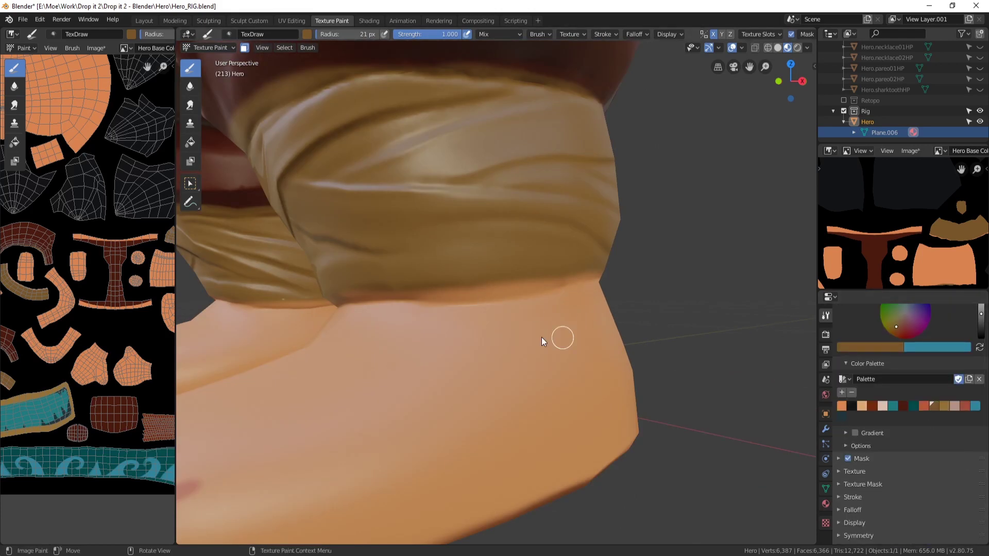
mouse_move(540, 338)
middle_mouse_down()
mouse_move(523, 258)
mouse_move(597, 272)
mouse_move(567, 256)
mouse_move(487, 309)
middle_mouse_up()
middle_click_drag(639, 311, 507, 308)
scroll(507, 308, "down", 5)
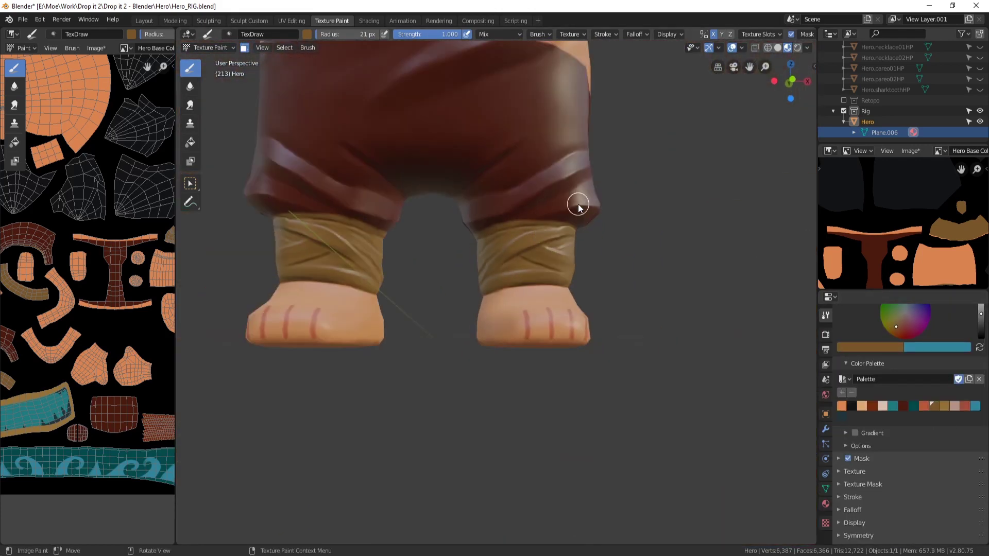
key("s")
middle_click_drag(578, 206, 456, 267, "shift")
scroll(527, 296, "up", 3)
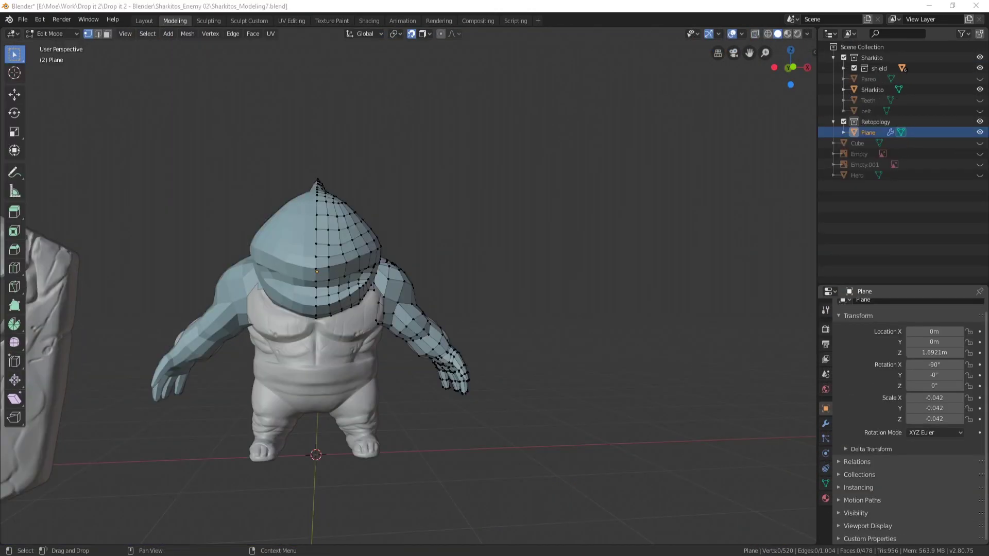
- Extrude a retopology vertex from the shoulder border across the shark character's upper chest beneath the jaw
middle_click_drag(428, 311, 464, 340, "shift")
scroll(546, 296, "up", 4)
middle_click_drag(556, 293, 459, 294)
scroll(521, 278, "up", 2)
left_click(527, 85)
key("e")
left_click(391, 213)
middle_click_drag(431, 200, 465, 176)
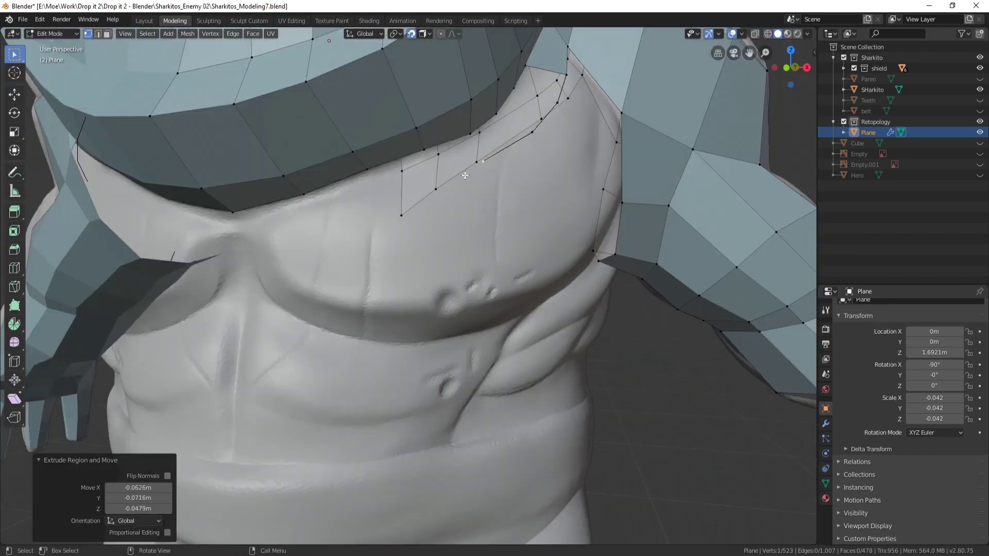
- Extrude another retopology vertex beneath the jaw towards the middle of the chest
left_click(290, 258)
middle_click_drag(273, 260, 306, 264)
key("e")
left_click(203, 291)
- Fill a face between the jaw's border edge and the new upper-chest edge
key("2")
left_click(289, 198)
left_click(292, 237, "shift")
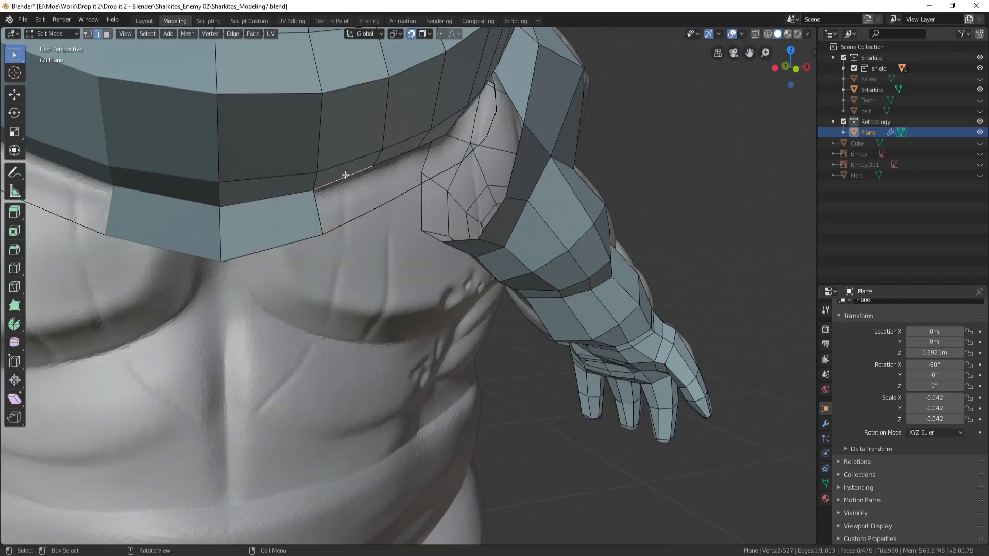
key("f")
middle_click_drag(344, 175, 413, 193)
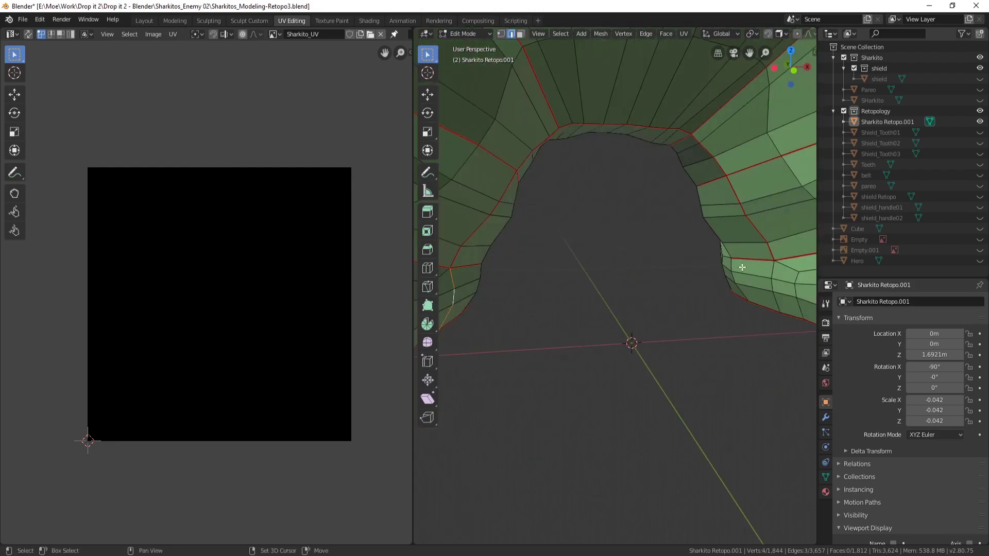
- Select the edges running along the underside of the Sharkito arm from the forearm seam to the armpit
left_click(703, 172)
middle_click_drag(703, 171, 590, 311)
scroll(722, 347, "down", 4)
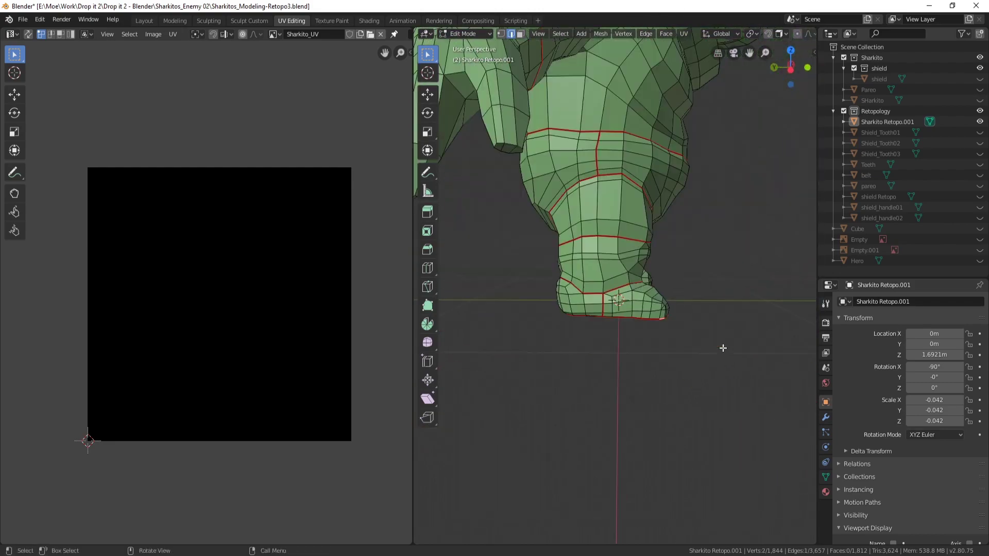
middle_click_drag(721, 346, 545, 343)
scroll(545, 343, "up", 4)
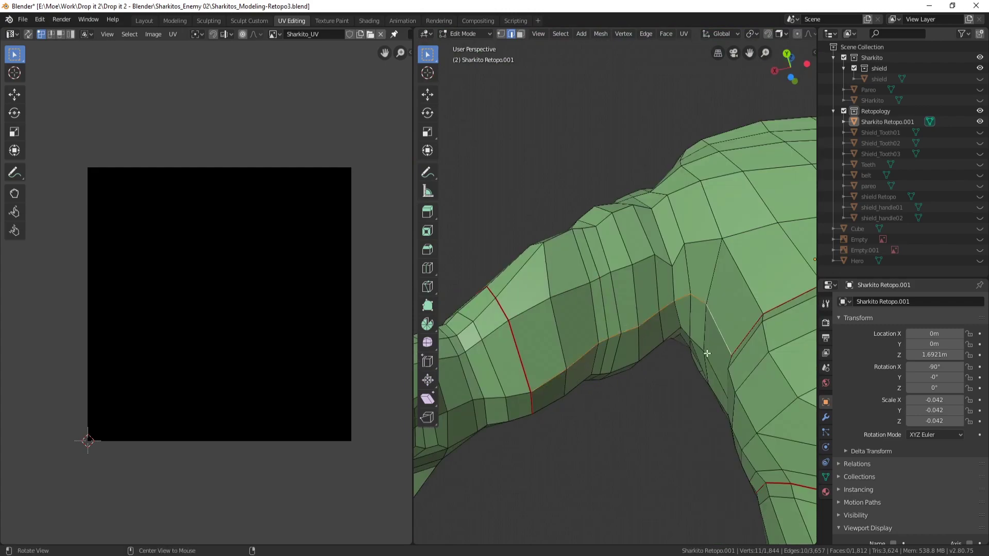
- Extend the edge selection through the armpit down to the waist seam and mark it as a seam
scroll(707, 353, "down", 4)
left_click_drag(707, 354, 541, 194, "alt")
scroll(540, 194, "up", 4)
left_click(614, 252, "shift")
left_click(625, 235, "shift")
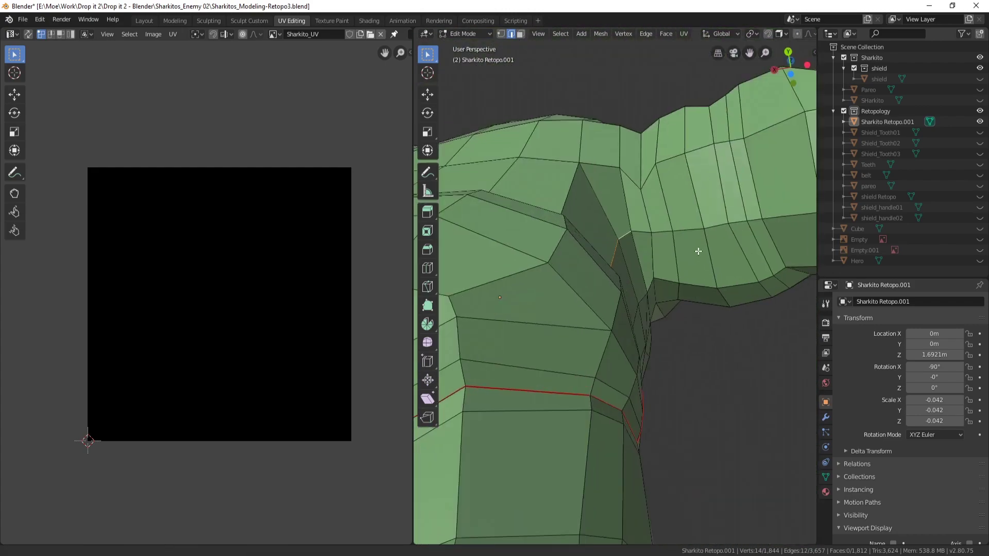
middle_click_drag(697, 251, 607, 274, "shift")
left_click(531, 280, "alt+shift")
scroll(531, 280, "down", 5)
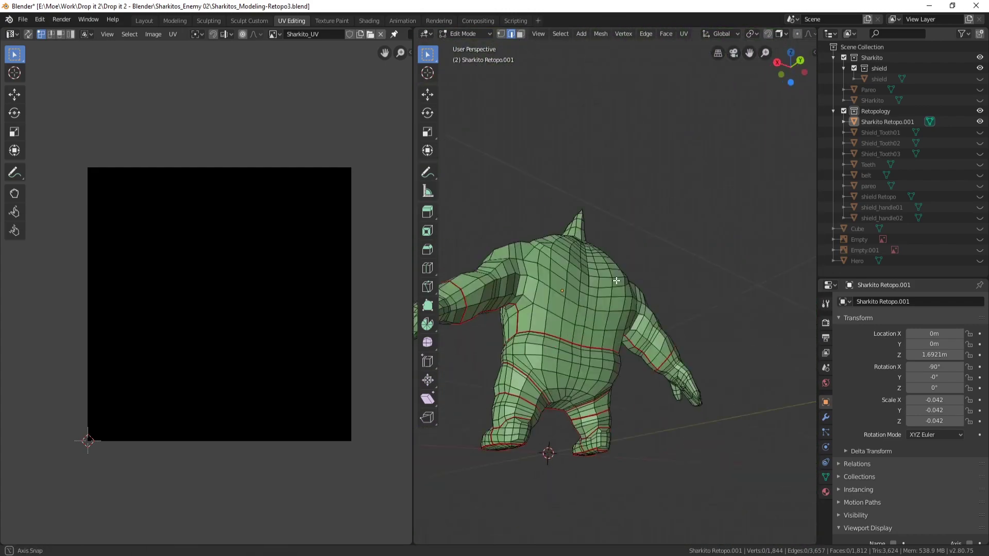
- Select the edge path around the shoulder where the arm meets the torso and mark it as a seam
scroll(675, 315, "up", 4)
middle_click_drag(681, 321, 643, 299)
left_click(543, 289, "shift")
left_click(640, 275, "shift")
middle_click_drag(629, 247, 731, 226)
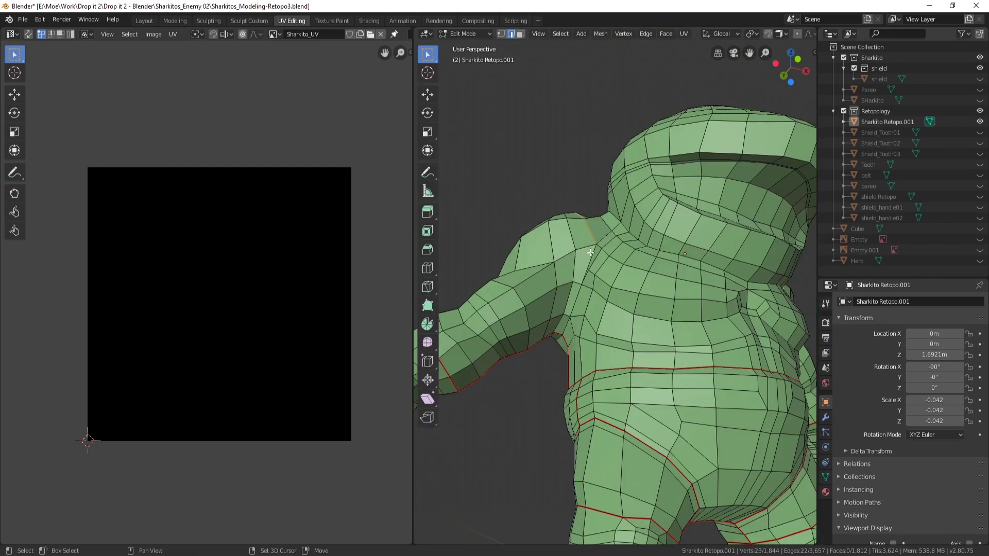
left_click(592, 294, "ctrl")
middle_click_drag(530, 340, 552, 282)
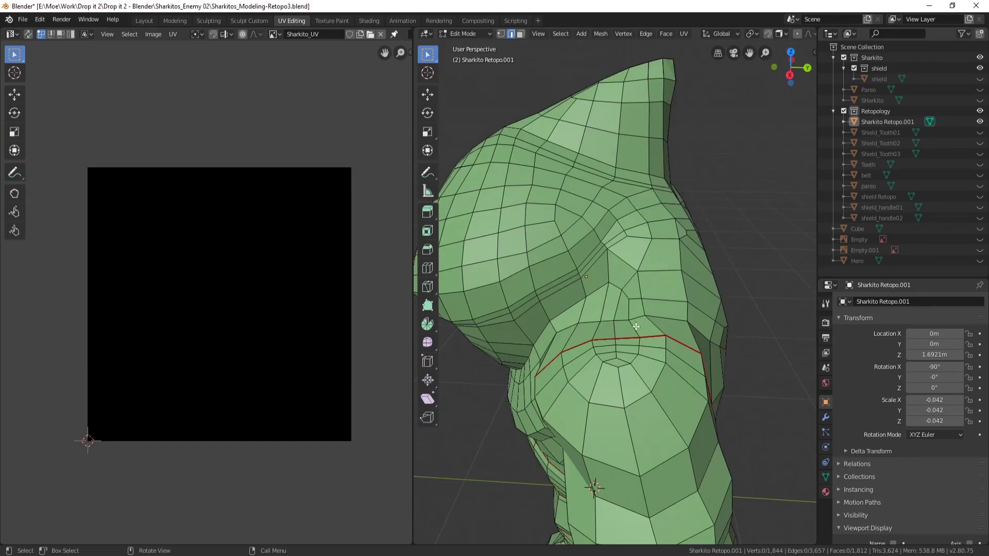
- Mark a short branching seam on top of the shoulder, running from the shoulder seam towards the head
scroll(629, 297, "down", 4)
middle_click_drag(629, 297, 618, 261)
left_click(591, 303, "ctrl")
scroll(686, 269, "up", 4)
left_click(625, 300, "shift")
left_click(618, 261, "alt+shift")
left_click(613, 260, "shift")
left_click(600, 271, "shift")
left_click(597, 289, "shift")
left_click(591, 312, "shift")
scroll(520, 323, "down", 4)
left_click_drag(516, 324, 537, 324, "alt")
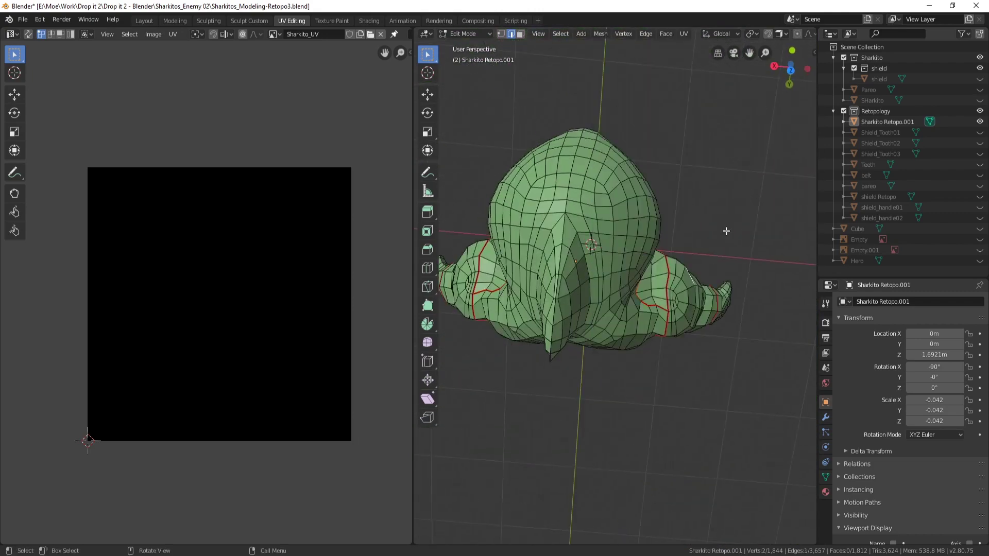
- Select the first edges leading from the shoulder seam across the upper back towards the dorsal fin
left_click_drag(625, 291, 651, 289, "alt")
scroll(651, 319, "up", 3)
left_click(650, 339, "ctrl")
scroll(651, 340, "down", 2)
left_click_drag(651, 340, 560, 289, "alt")
scroll(656, 288, "up", 3)
key("ctrl+z")
scroll(561, 291, "down", 2)
left_click(537, 335, "shift")
left_click(553, 317, "shift")
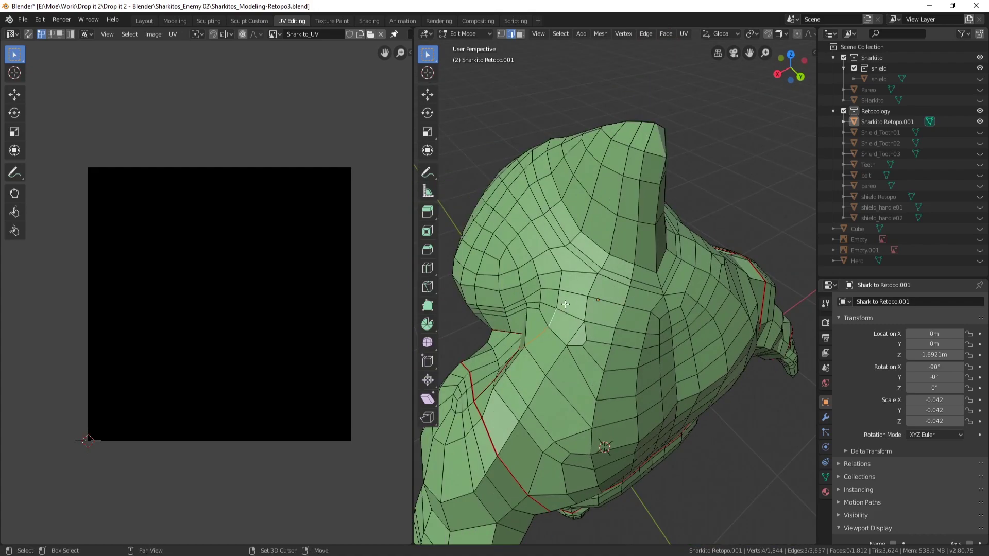
- Extend the edge path across the back behind the dorsal fin to the opposite shoulder and mark it as a seam
left_click(642, 270, "ctrl")
middle_click_drag(634, 292, 564, 254)
left_click(565, 254, "ctrl")
right_click(522, 254)
left_click(520, 254)
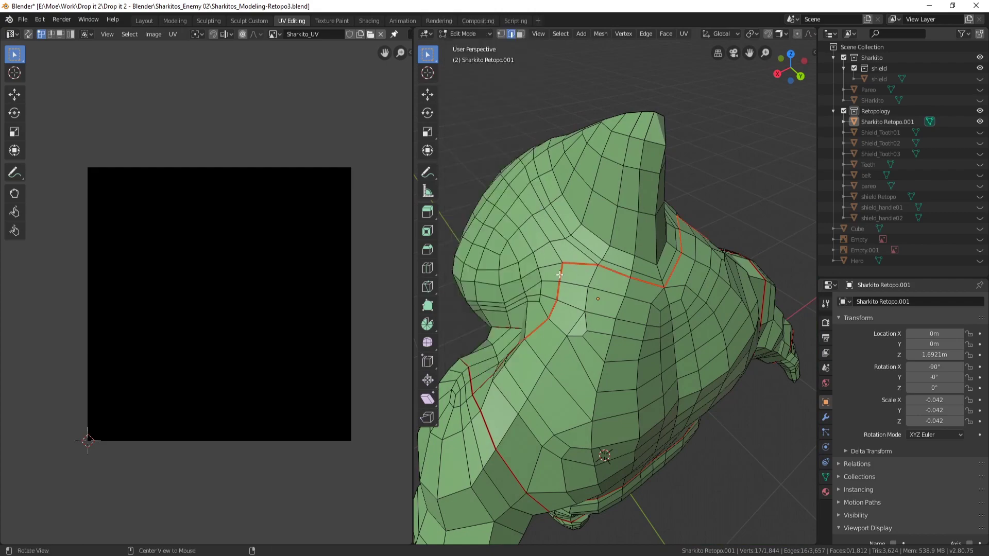
- Delete the stray vertex at the tip of the dorsal fin
middle_click_drag(484, 275, 453, 291)
left_click(586, 157, "alt")
middle_click_drag(555, 226, 626, 267)
scroll(583, 214, "up", 3)
left_click(631, 224, "shift")
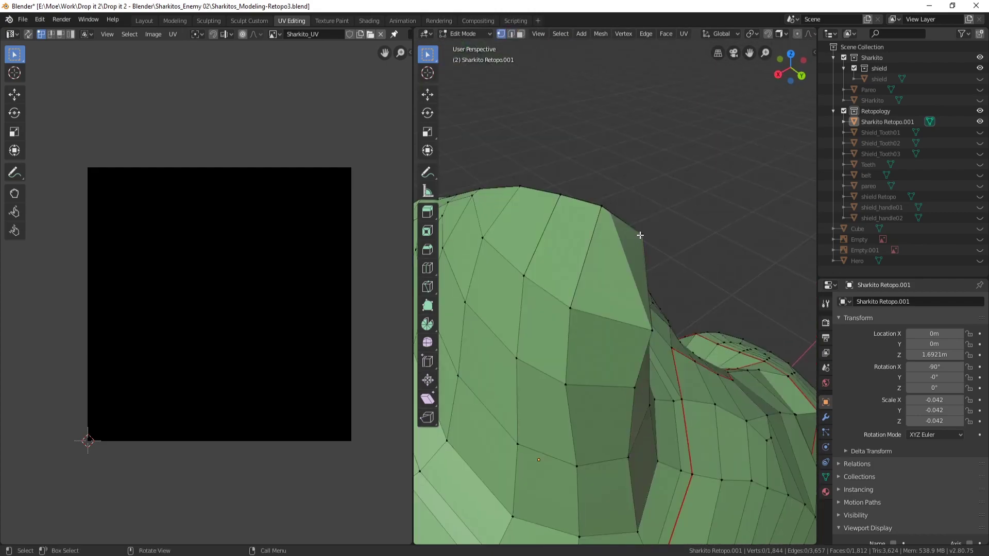
left_click_drag(694, 224, 636, 232, "alt")
key("x")
left_click(664, 202)
scroll(654, 199, "down", 4)
- Select an edge loop on the dorsal fin to check its continuity
key("2")
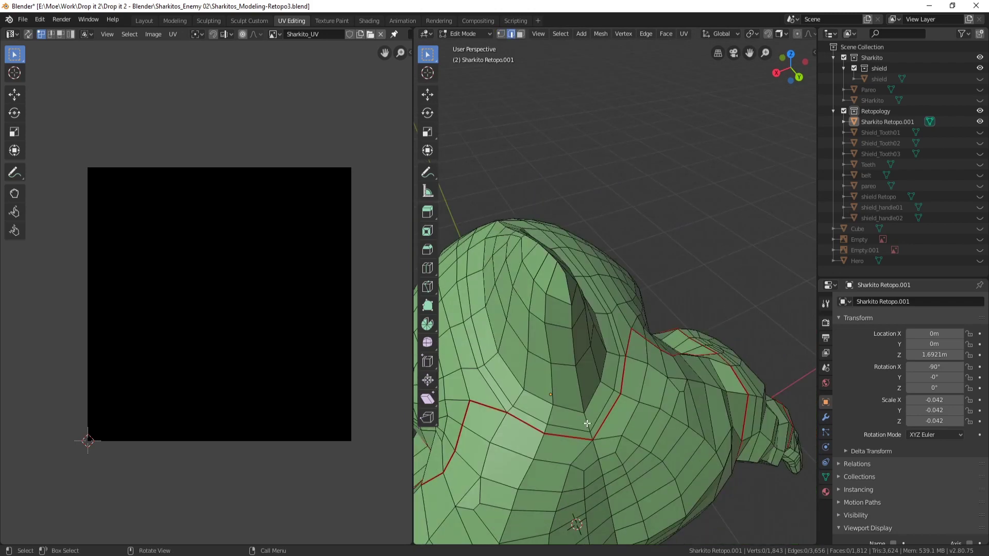
left_click(577, 381, "alt+shift")
middle_click_drag(577, 380, 641, 324)
scroll(698, 293, "up", 3)
scroll(651, 299, "up", 2)
- Select all geometry linked to a vertex near the fin tip to check for disconnected vertices
key("1")
left_click(657, 273)
scroll(644, 207, "down", 3)
scroll(649, 216, "down", 4)
key("ctrl+l")
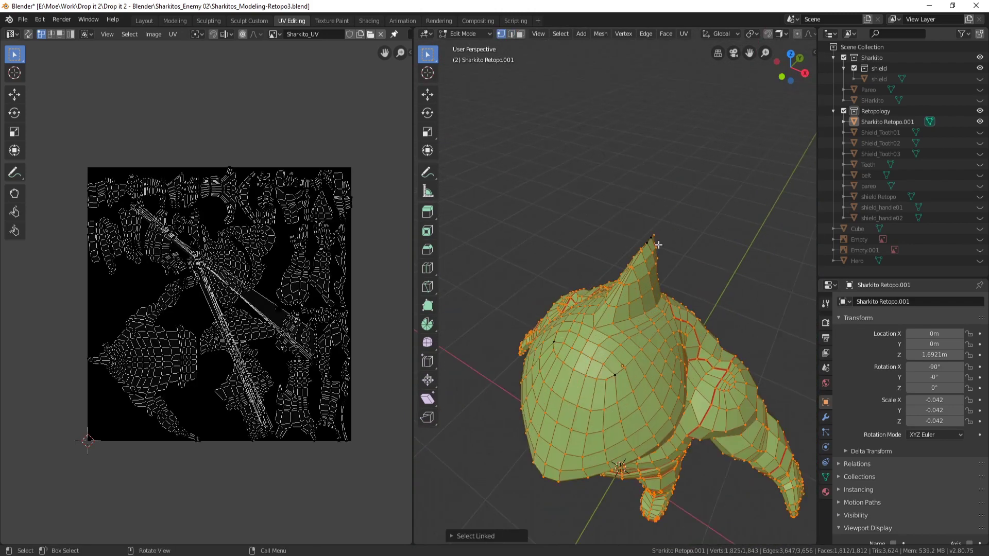
middle_click_drag(654, 242, 667, 165, "shift")
scroll(639, 355, "up", 3)
left_click(671, 257)
scroll(674, 219, "down", 4)
left_click(467, 34)
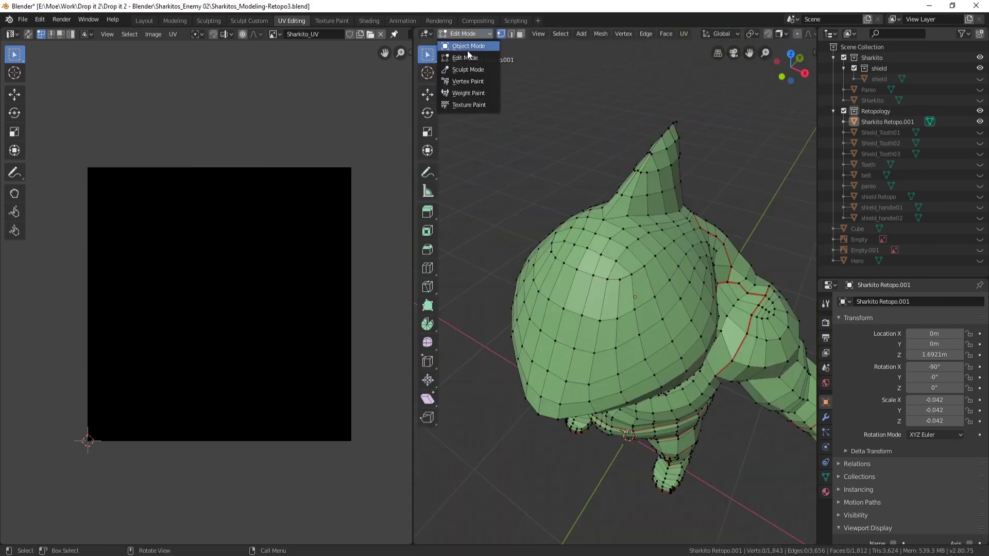
left_click(468, 47)
right_click(640, 423)
left_click(564, 33)
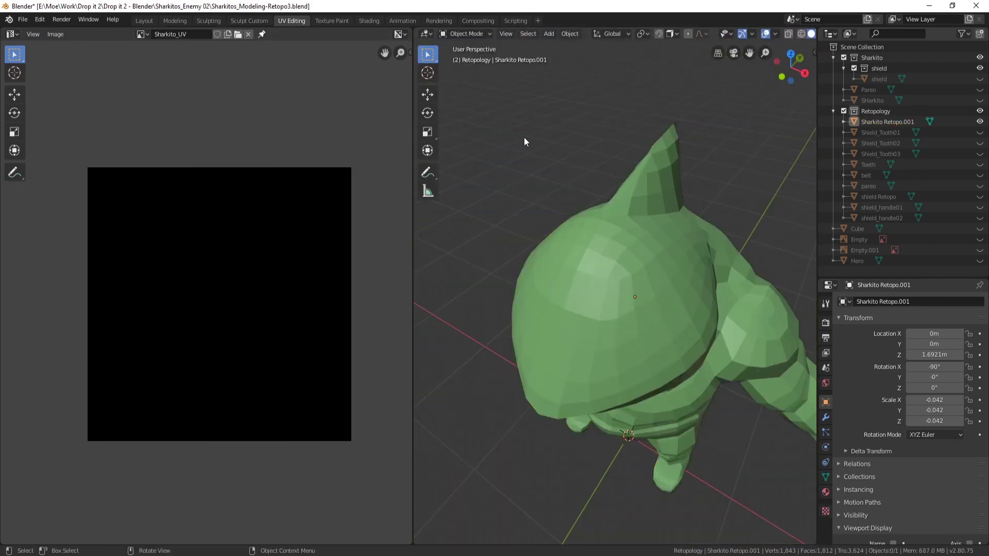
key("Tab")
- Select the entire Sharkito mesh with X-ray enabled and merge its overlapping vertices by distance
scroll(580, 240, "down", 3)
middle_click_drag(581, 244, 610, 234)
left_click(755, 34)
left_click_drag(494, 165, 768, 449)
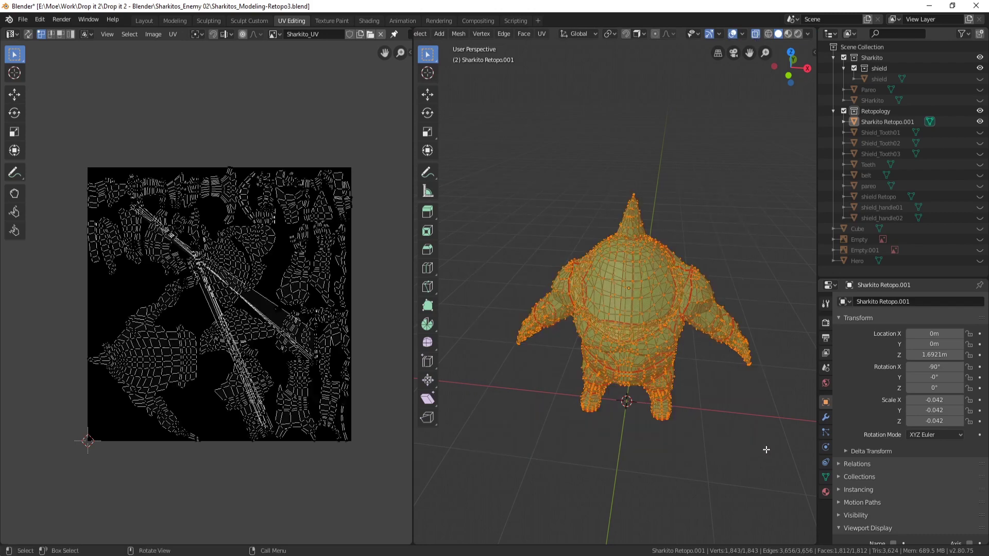
scroll(670, 402, "up", 3)
right_click(638, 390)
left_click(715, 518)
key("alt+a")
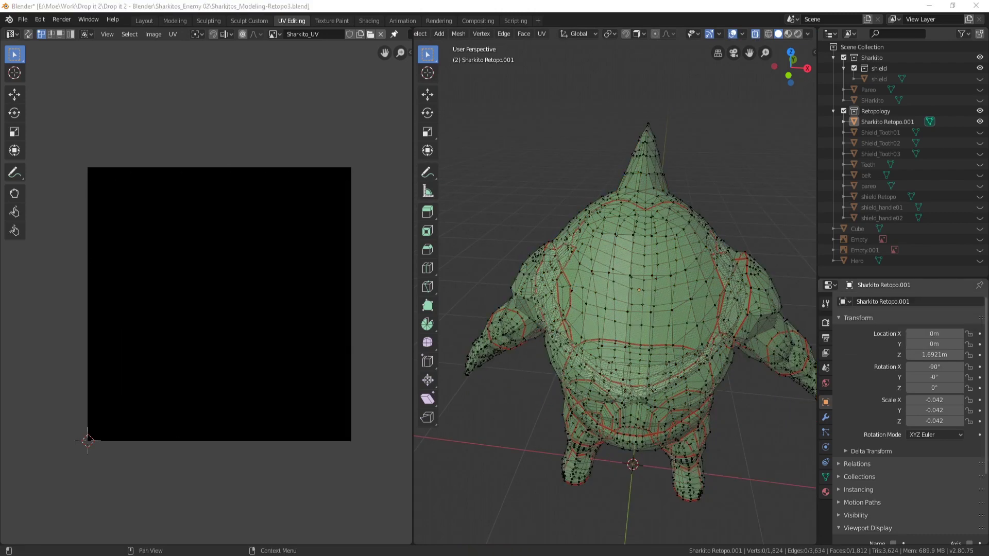
- Select the edge loops around the head and along the dorsal fin ridge to check the mesh connectivity
left_click(755, 34)
middle_click_drag(718, 210, 622, 262)
scroll(623, 263, "up", 3)
key("2")
middle_click_drag(690, 247, 566, 273)
left_click(627, 313)
left_click(610, 310, "alt")
middle_click_drag(610, 310, 618, 375)
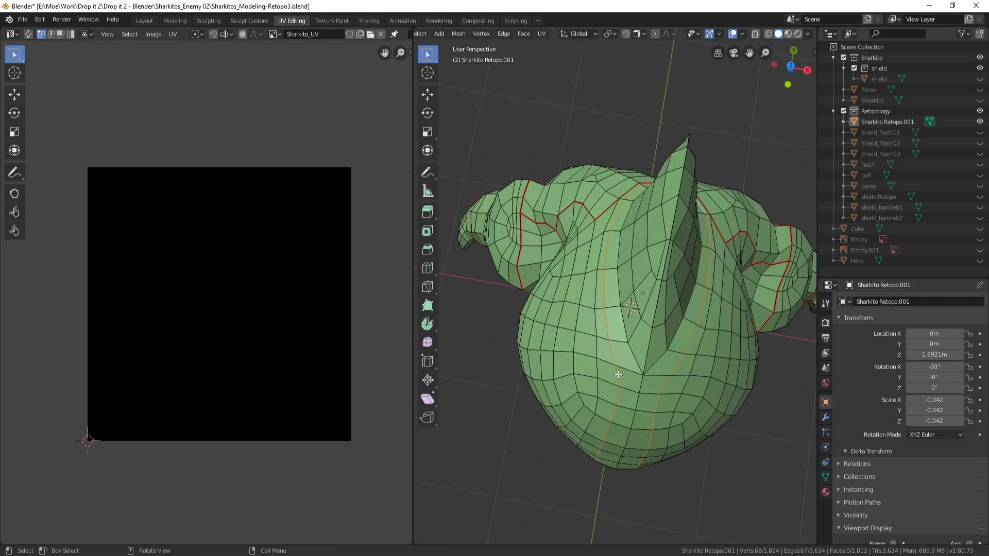
middle_click_drag(700, 262, 592, 320)
left_click(575, 206, "alt+shift")
scroll(617, 350, "up", 4)
scroll(640, 348, "down", 4)
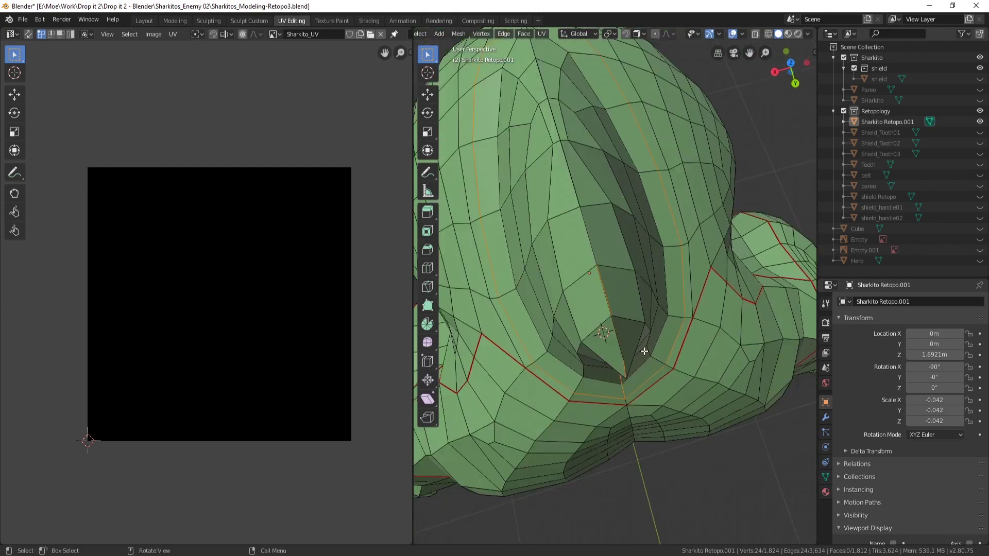
- Merge the duplicate vertices along the dorsal fin's ridge, using X-ray to select them
key("1")
middle_click_drag(624, 306, 595, 267)
key("alt+z")
left_click(596, 267)
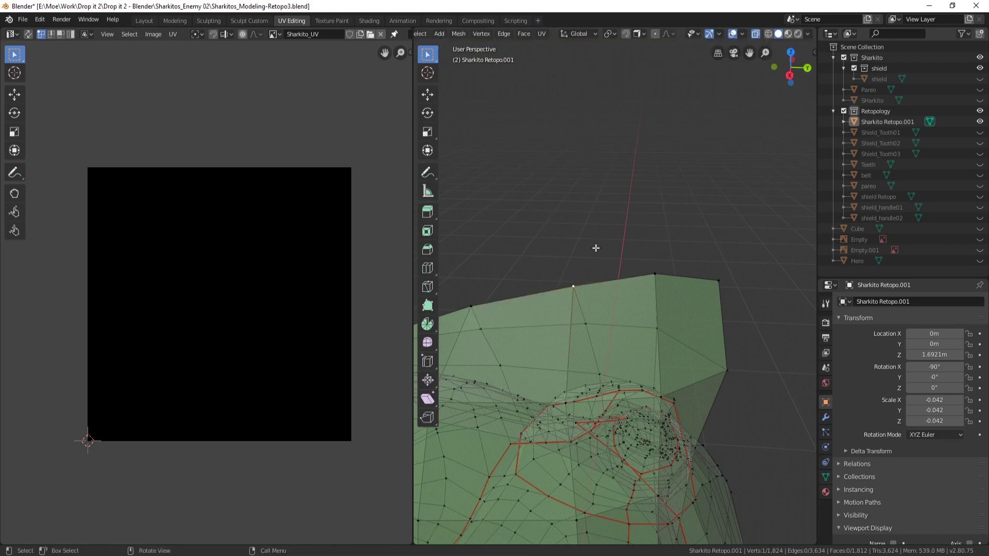
left_click(664, 284)
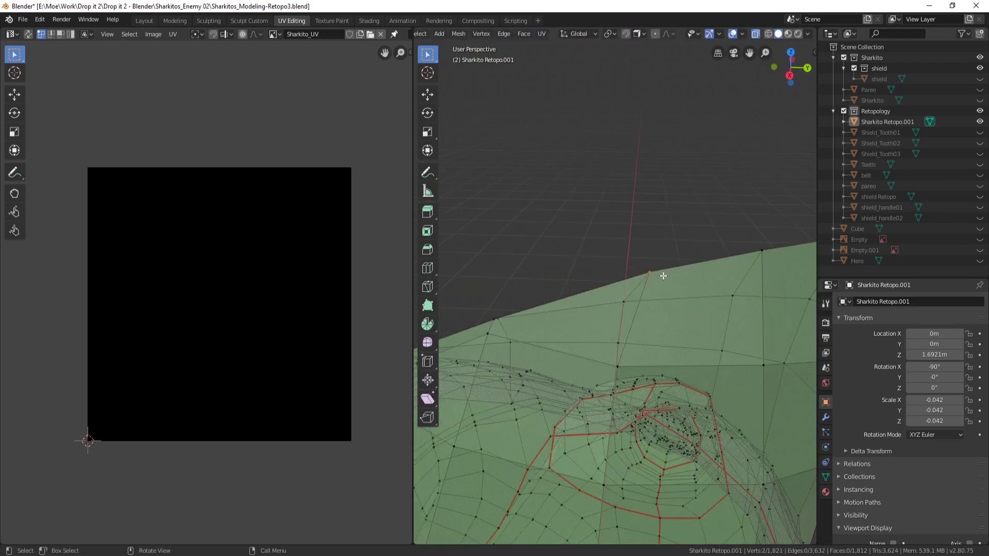
middle_click_drag(652, 273, 618, 331)
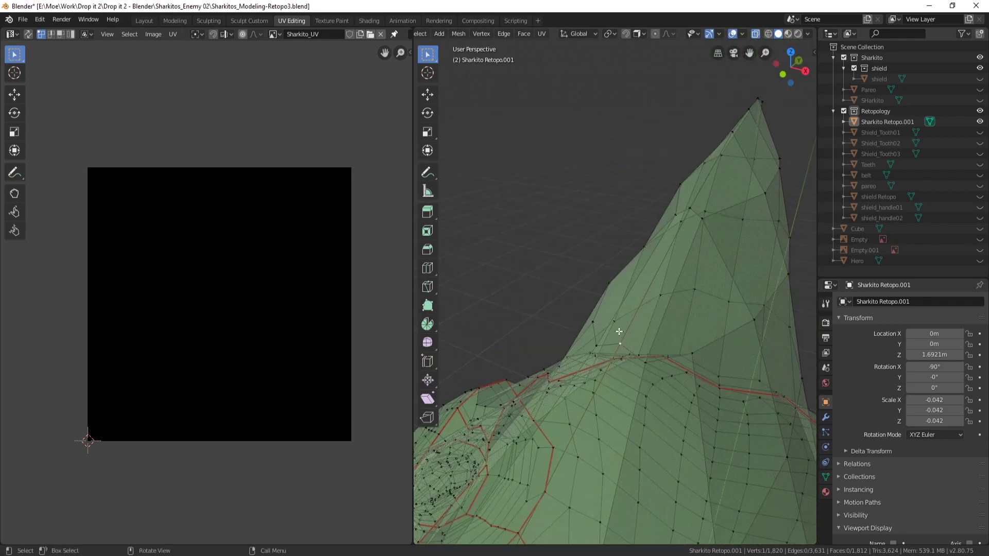
scroll(626, 305, "down", 3)
key("g")
right_click(618, 361)
middle_click_drag(664, 186, 642, 309)
key("alt+z")
- Select the edges in front of the fin and along its ridge to check the edge flow, then deselect everything
key("2")
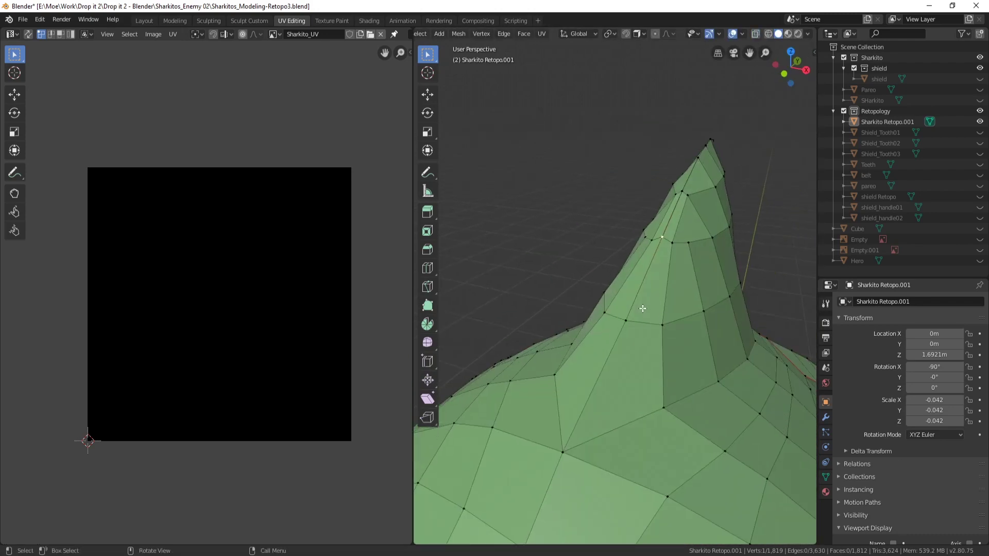
scroll(634, 319, "down", 3)
left_click(582, 350)
middle_click_drag(577, 387, 645, 413)
left_click(646, 413, "shift")
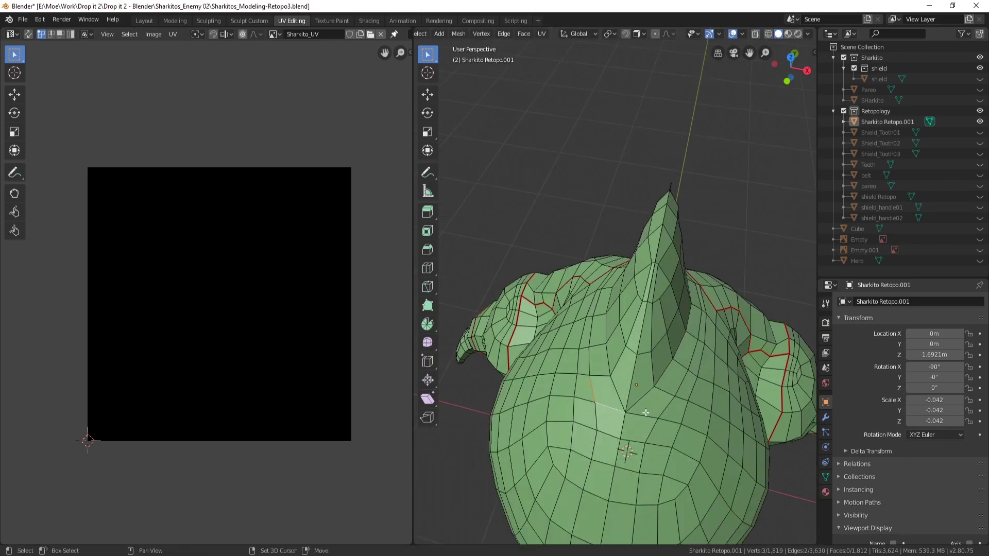
left_click(661, 243, "shift")
scroll(665, 280, "up", 3)
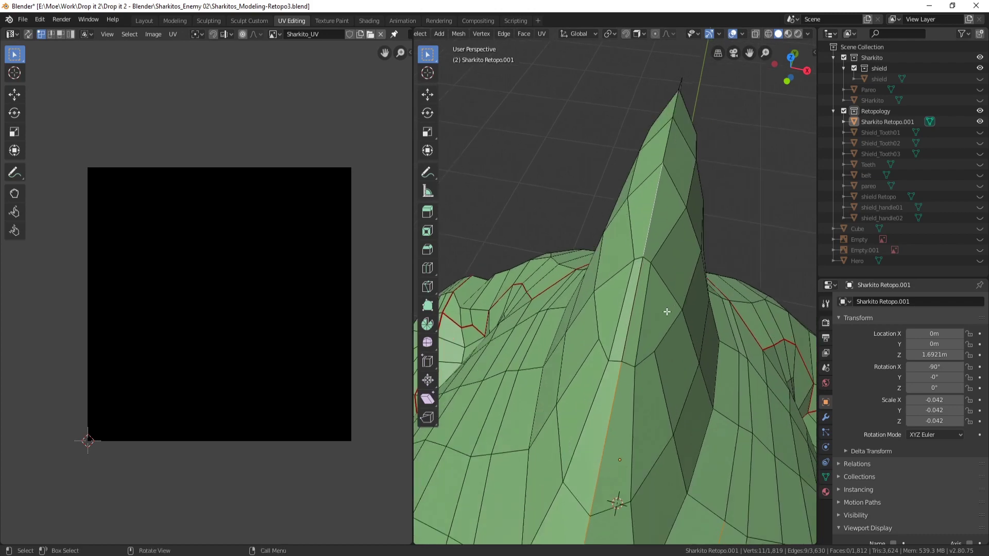
right_click(693, 260)
key("alt+a")
- Merge the remaining duplicate vertices on the ridge near the dorsal fin's tip
middle_click_drag(693, 260, 654, 231)
scroll(666, 225, "up", 3)
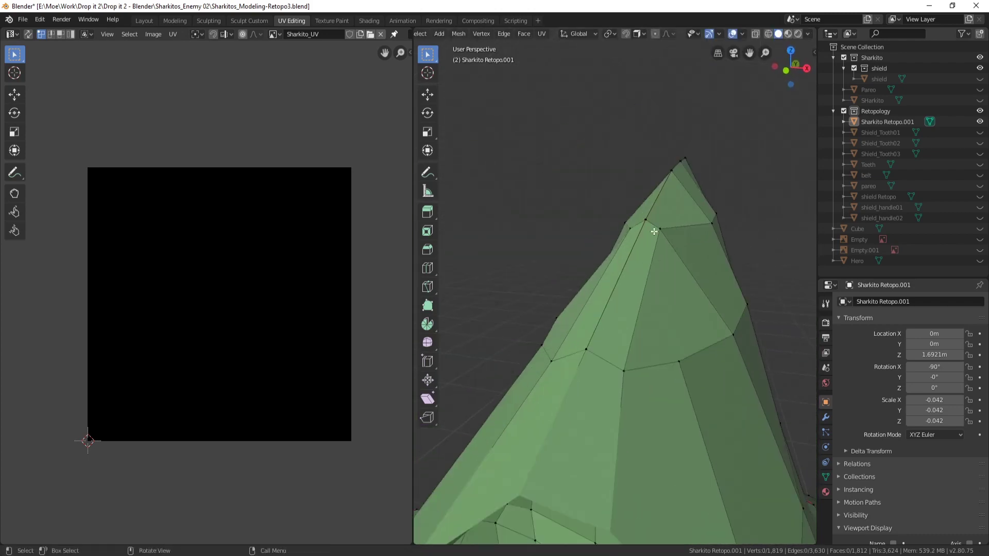
left_click(755, 34)
left_click(659, 230)
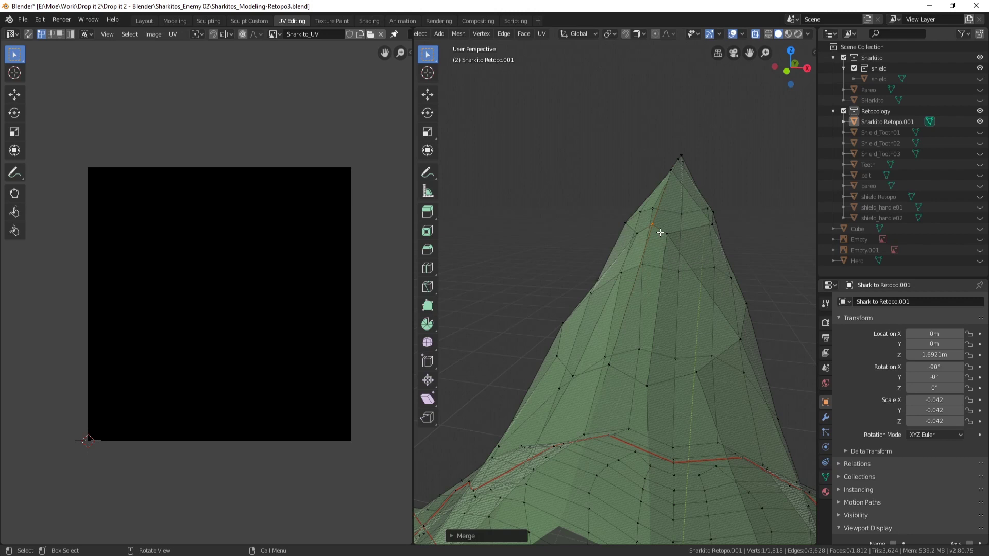
left_click(755, 33)
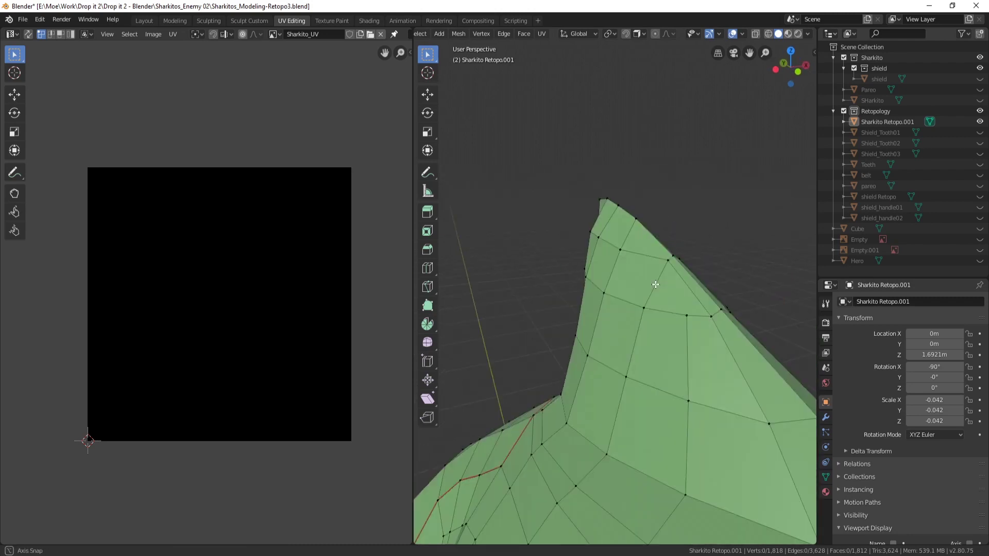
middle_click_drag(548, 188, 603, 246)
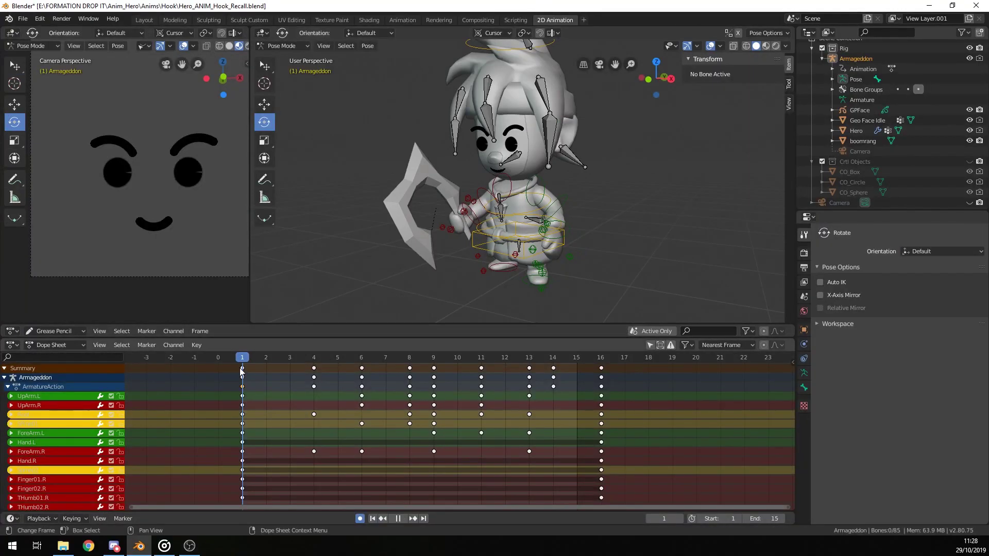
- Delete all keyframes after frame 1 in the hero's Hero_ANIM_Hook_Recall animation
key("a")
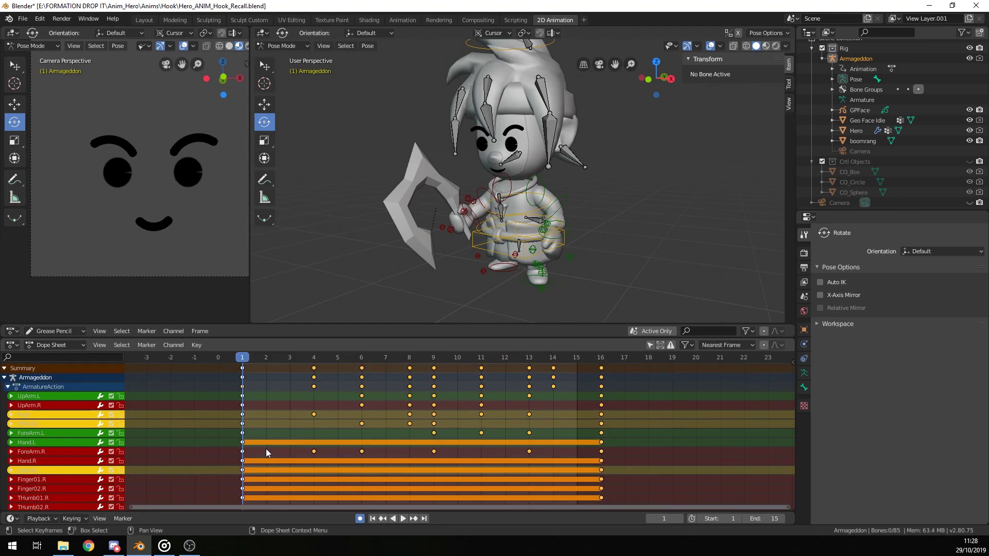
key("x")
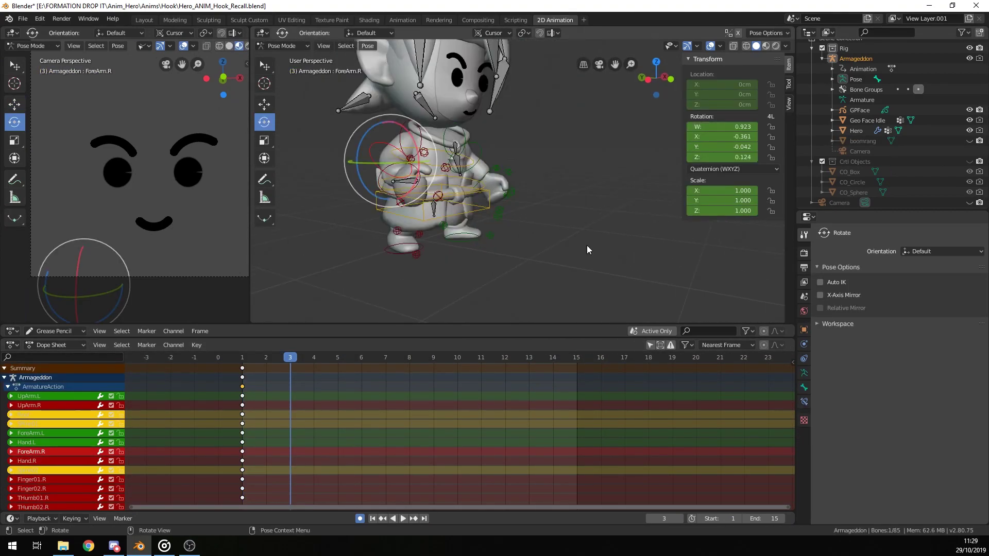
- Pose the hero's right forearm and right thumb at frame 3 by rotating their bones
middle_click_drag(586, 245, 548, 220)
key("r")
left_click(548, 221)
key("n")
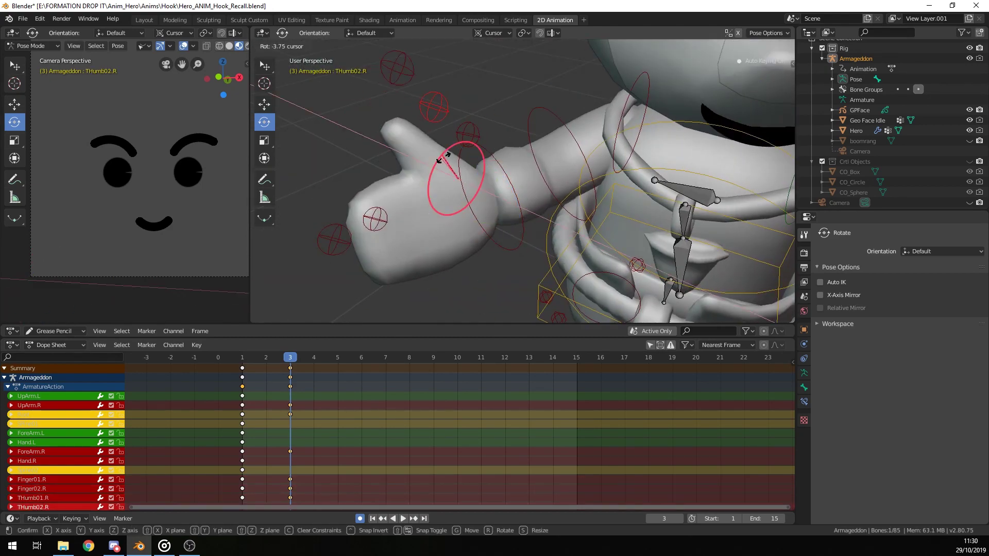
key("r")
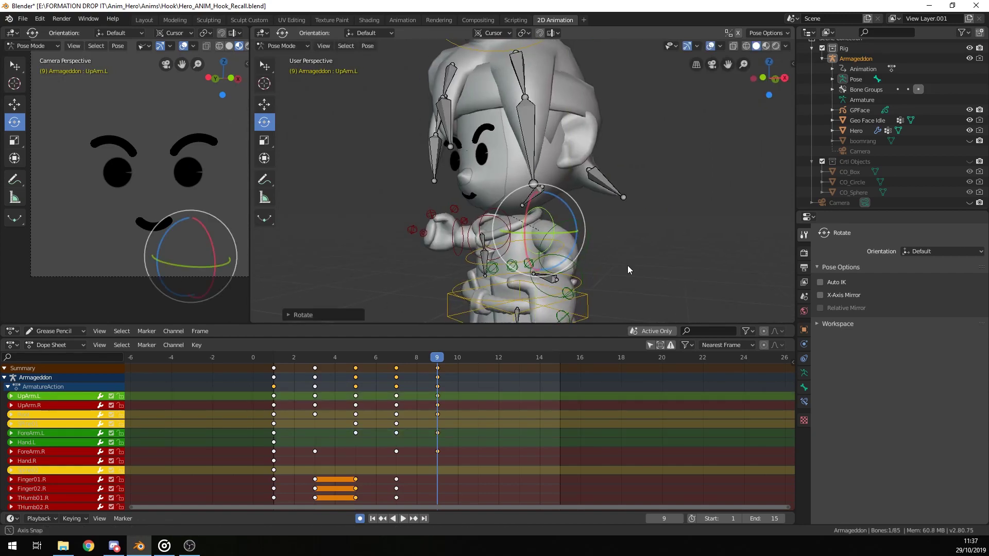
- Scrub back from frame 12 and play the recall animation to review the hero's motion from several sides
middle_click_drag(592, 232, 661, 263)
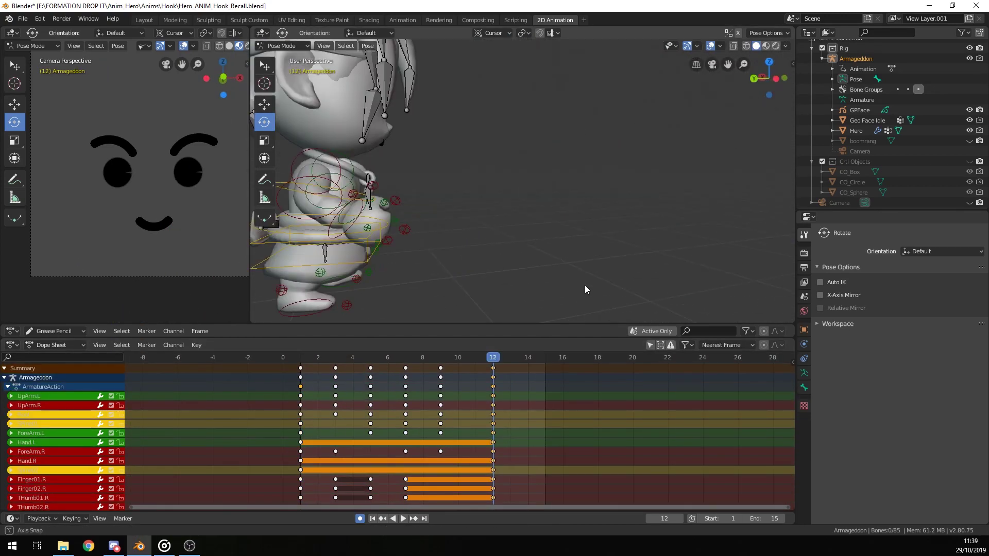
middle_click_drag(587, 290, 510, 293)
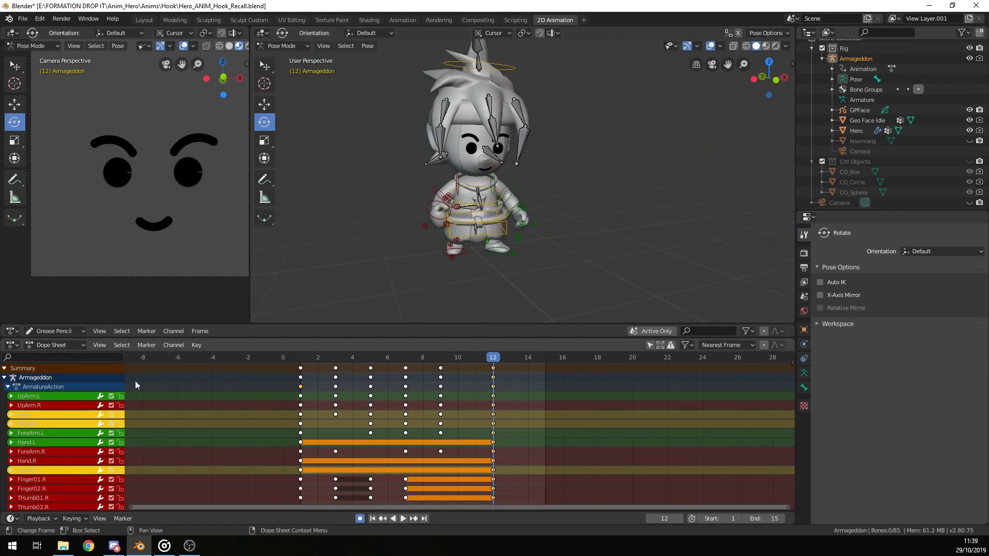
left_click_drag(494, 361, 283, 360)
key("space")
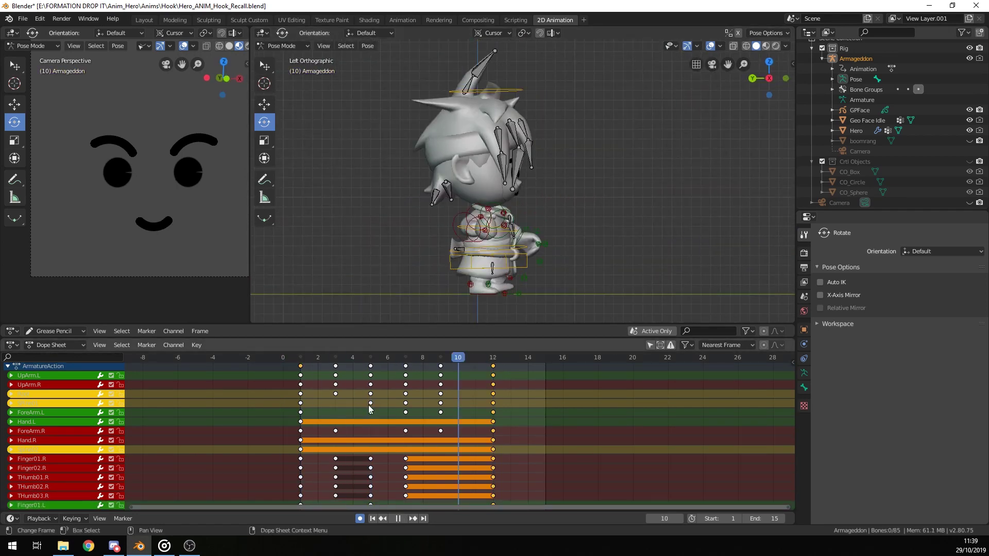
key("space")
key("KP_3")
scroll(415, 253, "up", 3)
scroll(415, 253, "down", 4)
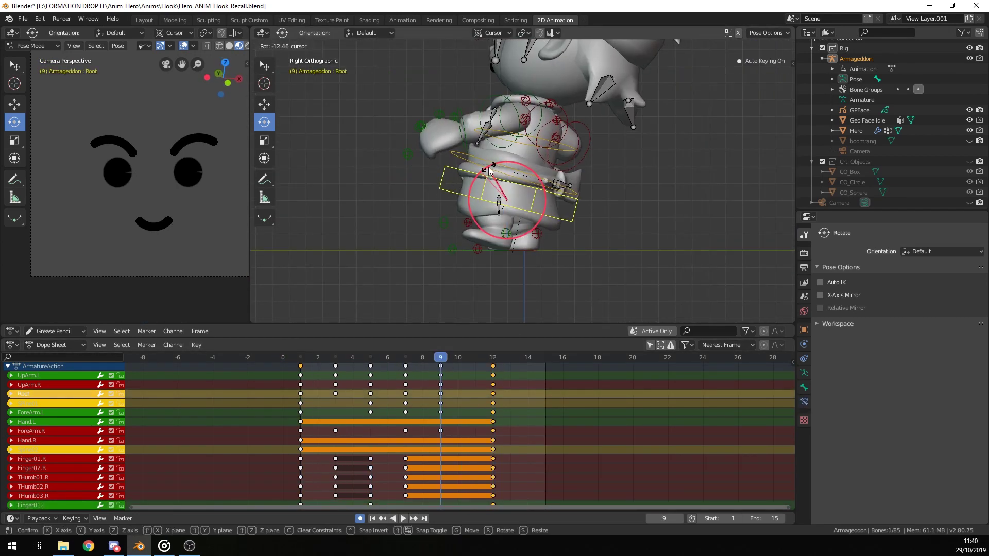
- Move the hero's left foot control to adjust the stance at frame 9
scroll(479, 247, "up", 3)
left_click(477, 275)
key("g")
left_click(480, 258)
- Duplicate the left foot control's frame 1 keyframe to frame 7
left_click_drag(440, 357, 461, 362)
scroll(178, 447, "down", 6)
left_click(300, 432)
key("shift+d")
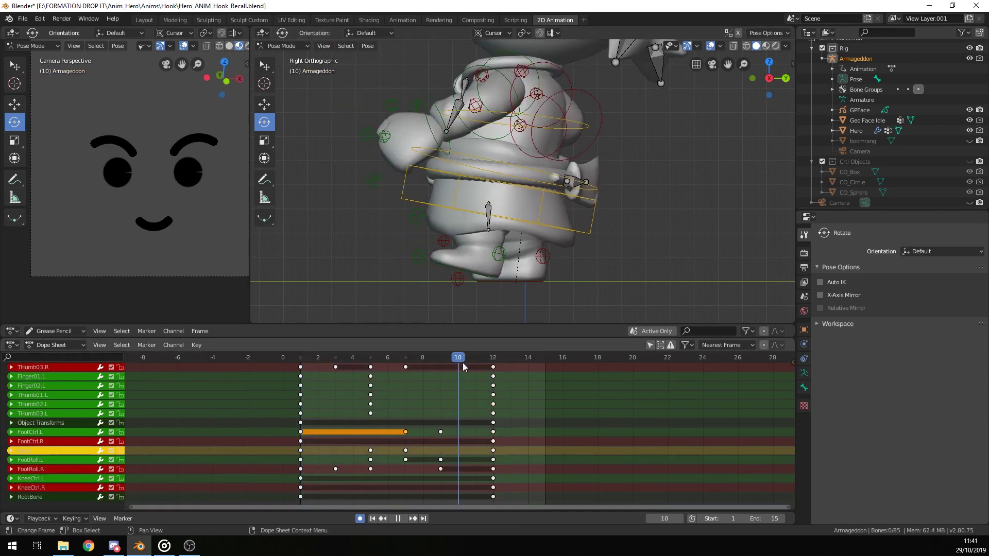
- Play back and scrub the recall animation to examine the timing of the body and head motion
middle_click_drag(510, 278, 596, 302)
scroll(596, 302, "down", 5)
key("space")
key("space")
left_click(504, 83)
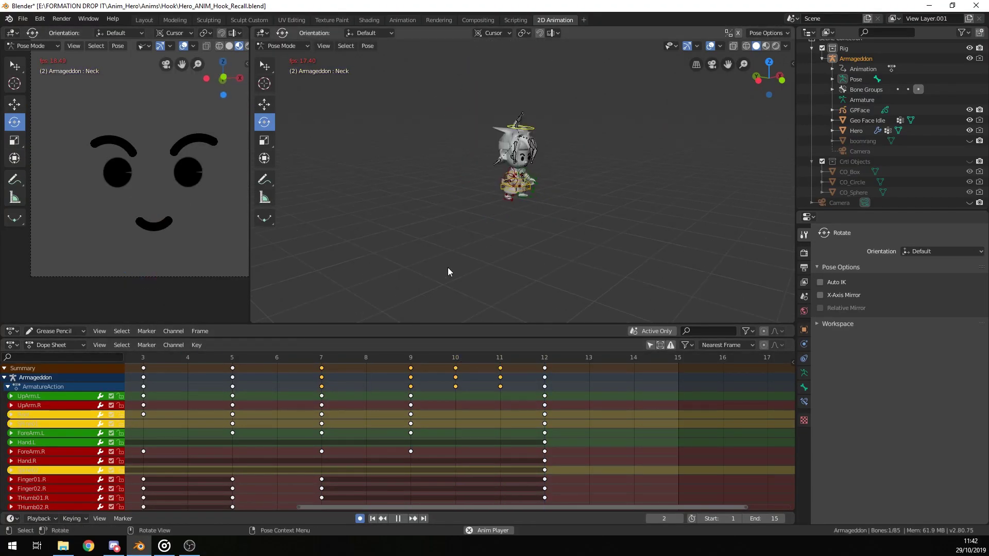
middle_click_drag(447, 267, 507, 268)
key("space")
scroll(458, 412, "down", 6)
left_click_drag(206, 359, 221, 360)
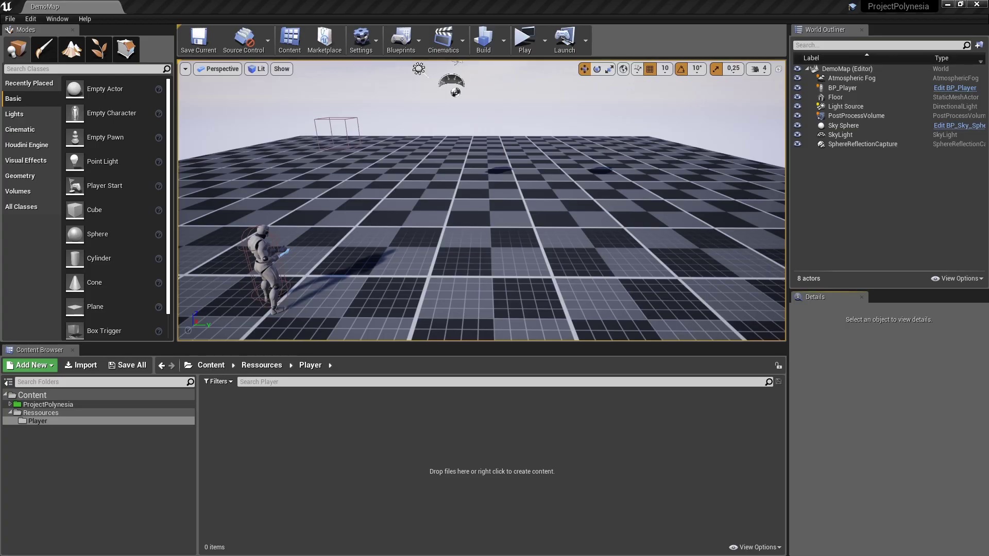
- Switch to Unreal Editor and import SK_Player and the Hero_Base_Color, Hero_NM and Idle_SpriteSheet textures into the Player folder
left_click_drag(630, 427, 629, 429)
left_click(515, 473)
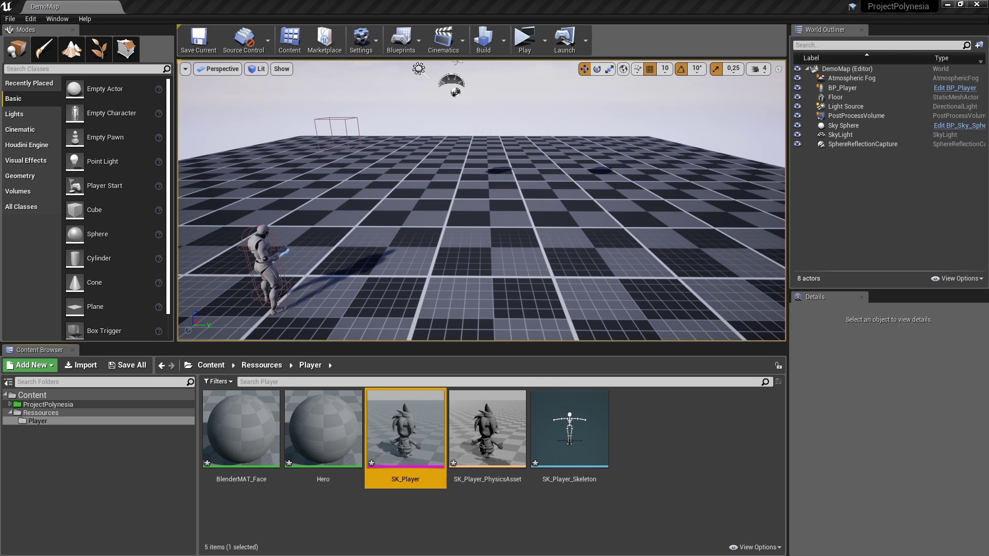
left_click_drag(822, 373, 651, 442)
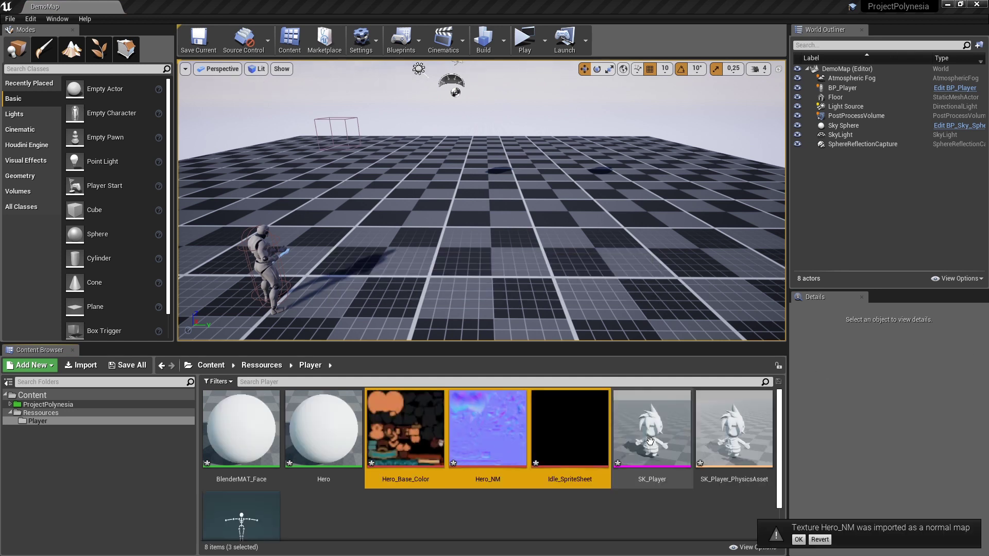
- Open the Hero material for editing
left_click(311, 435)
double_click(310, 436)
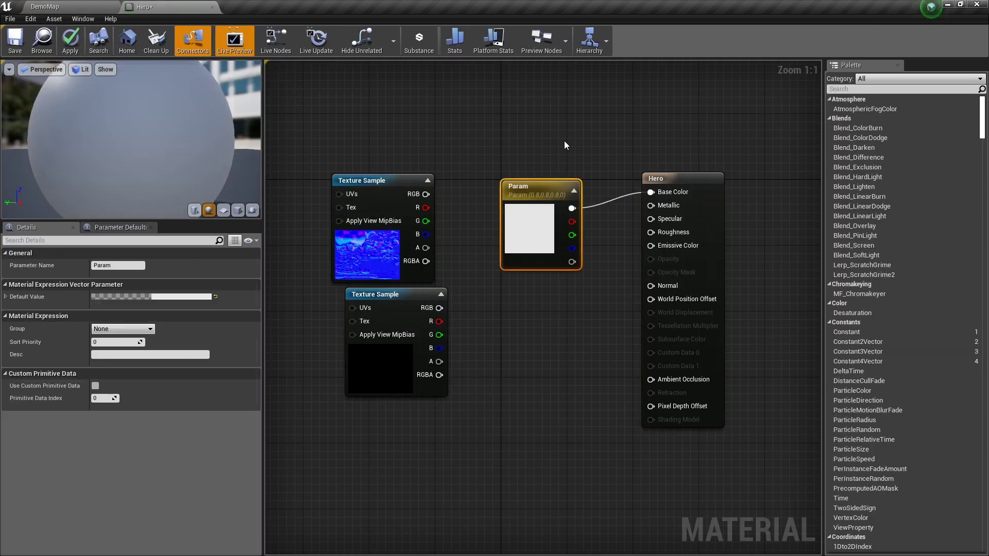
- Replace the Param node with the Hero_Base_Color texture on Base Color, connect the normal map texture to Normal, and apply the material changes
key("Delete")
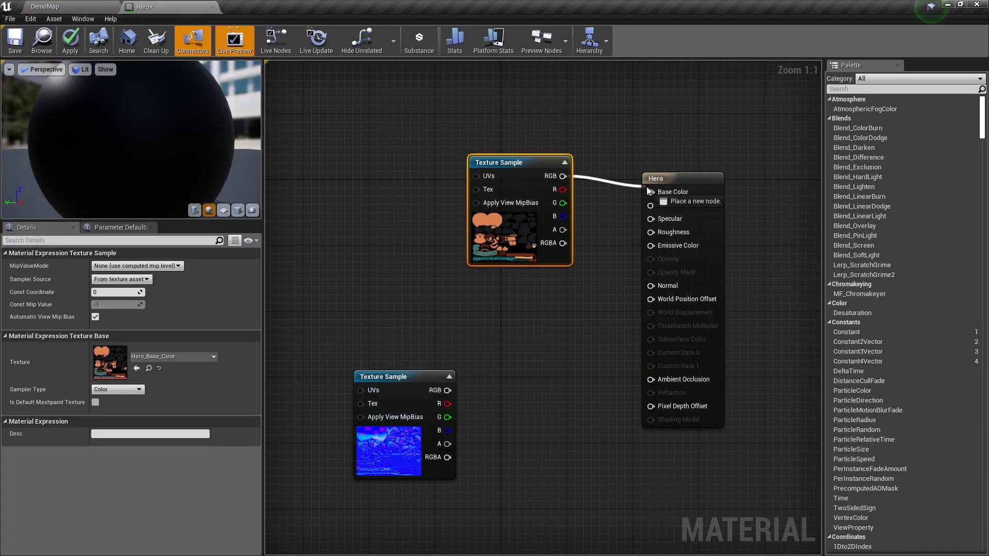
left_click_drag(411, 385, 484, 328)
left_click_drag(562, 292, 650, 289)
left_click_drag(650, 288, 651, 287)
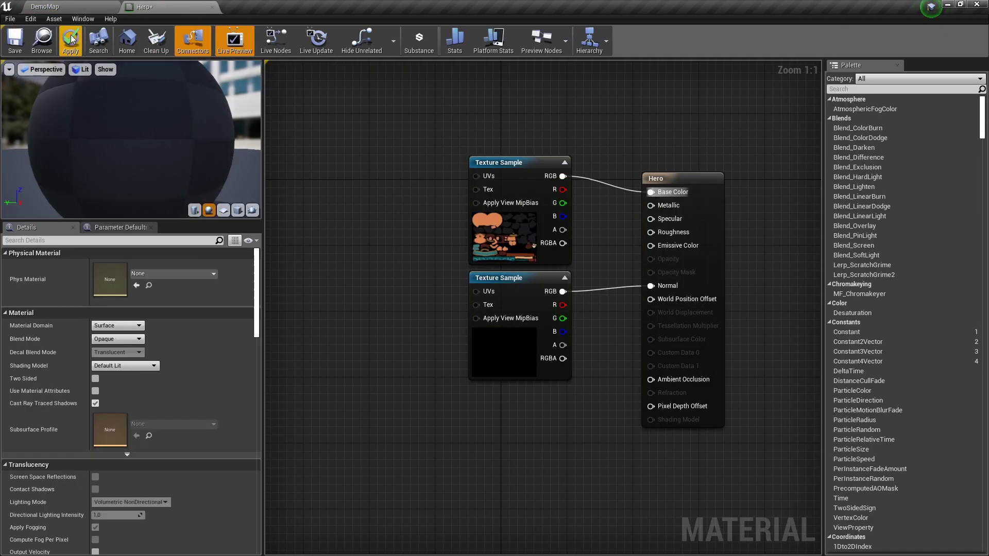
left_click(71, 38)
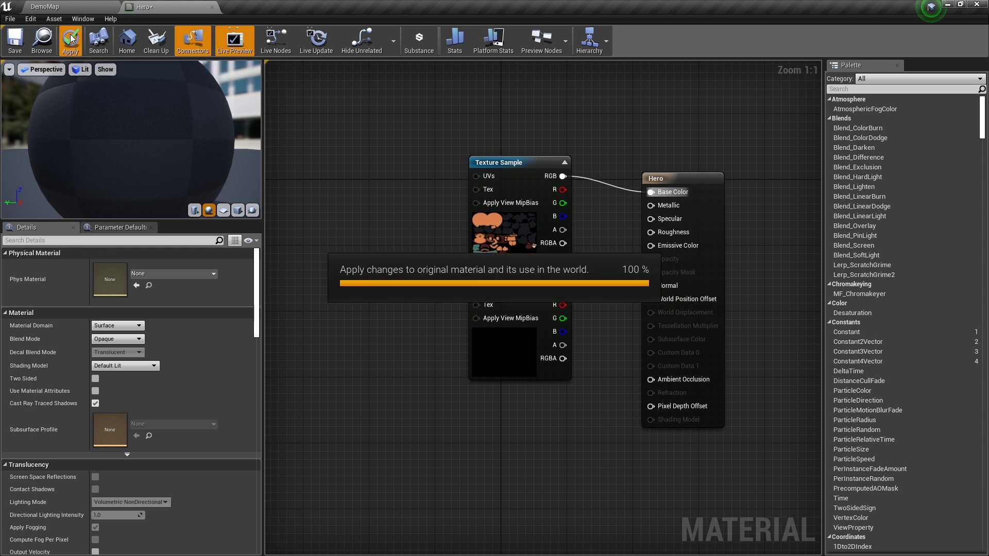
- Return to the DemoMap level and open the BlenderMAT_Face material for editing
left_click(94, 7)
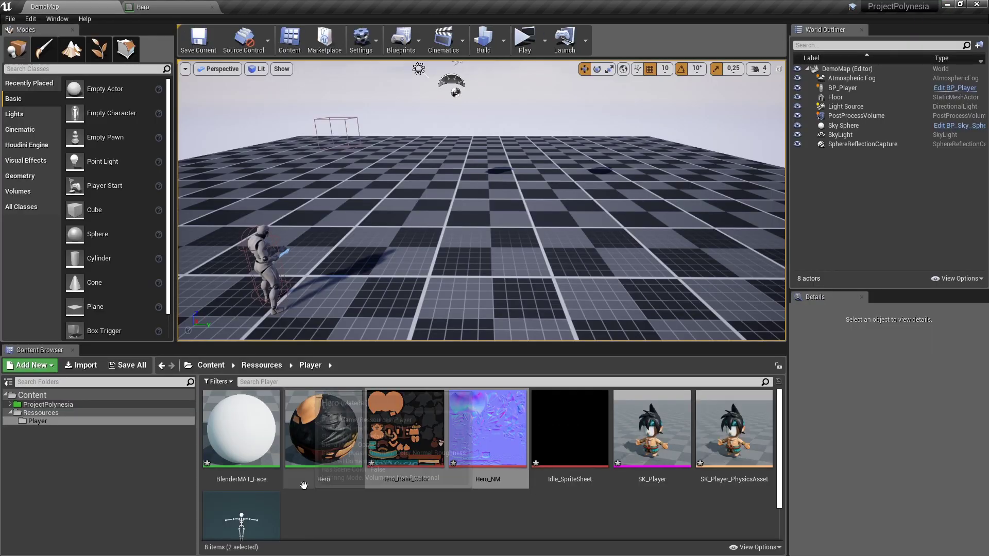
double_click(240, 440)
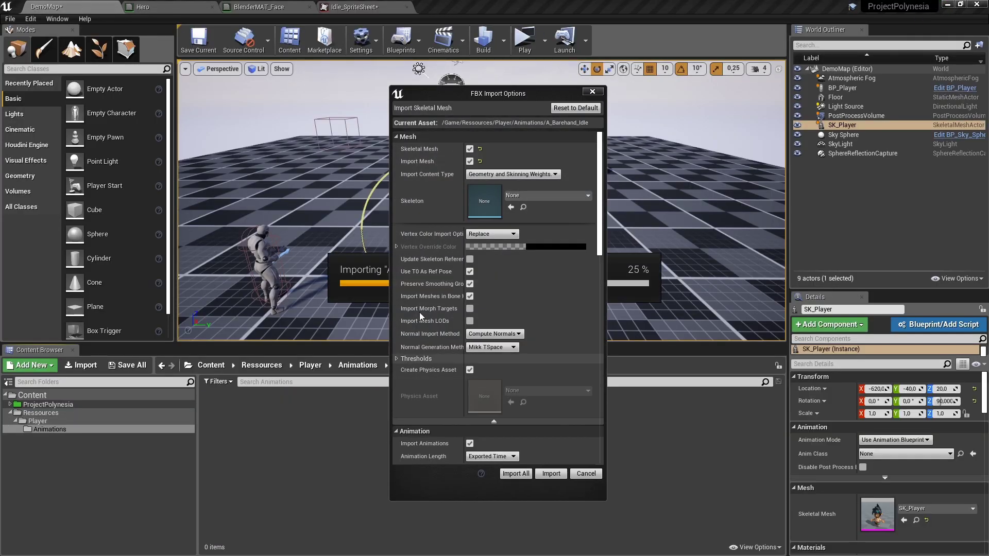
- Import the player animations into the Animations folder using SK_Player_Skeleton as the skeleton
left_click(547, 195)
left_click(549, 274)
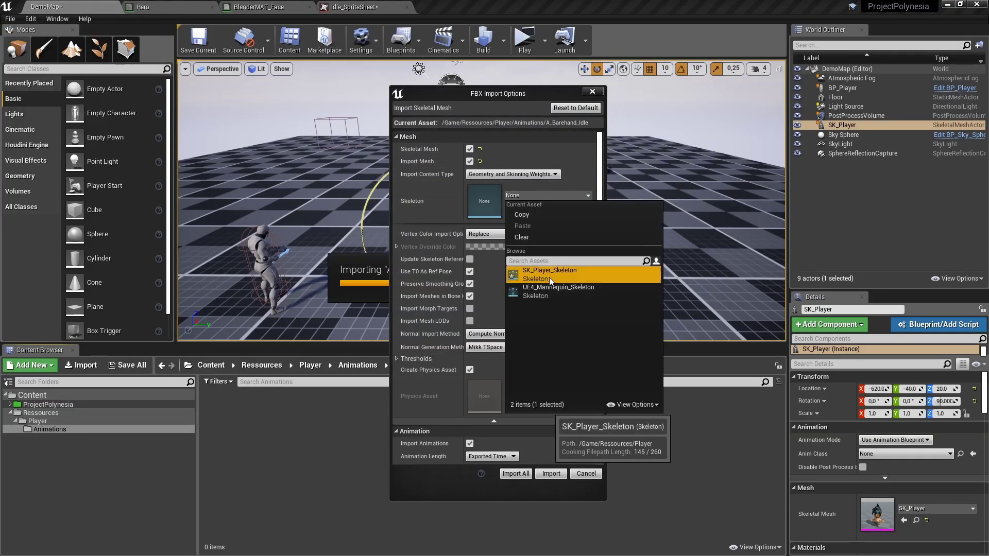
left_click(550, 473)
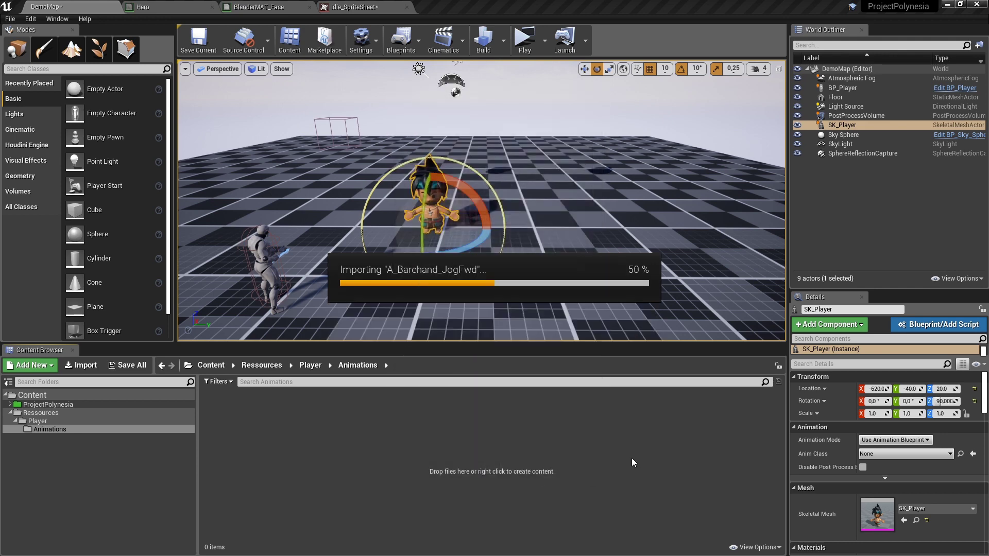
- Open A_Barehand_Idle and preview the idle, A_Barehand_JogFwd, A_Barehand_JogRt and A_Dead animations on the character
left_click(246, 418)
double_click(246, 419)
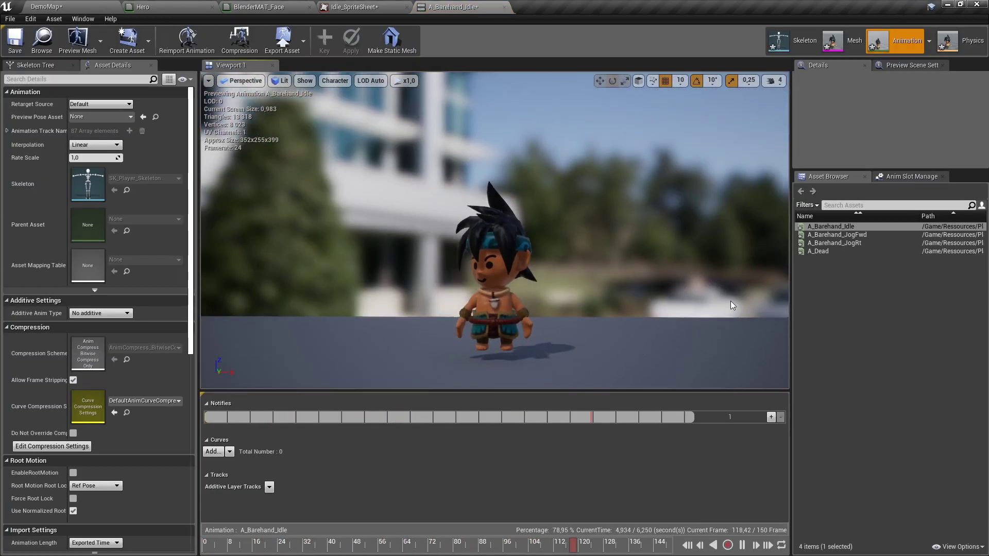
left_click(836, 235)
left_click(839, 243)
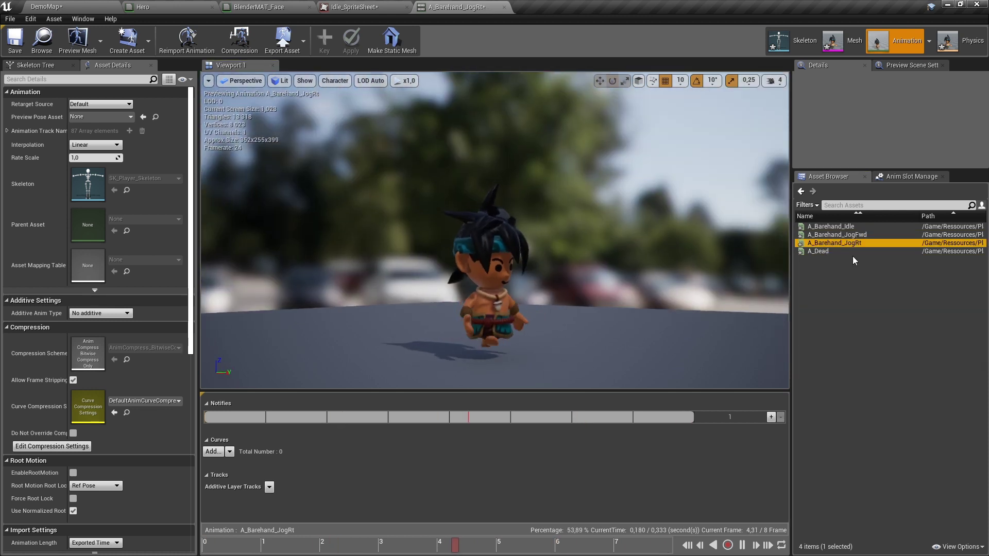
double_click(836, 252)
- Save all modified assets and return to the DemoMap level
left_click(510, 10)
key("ctrl+shift+s")
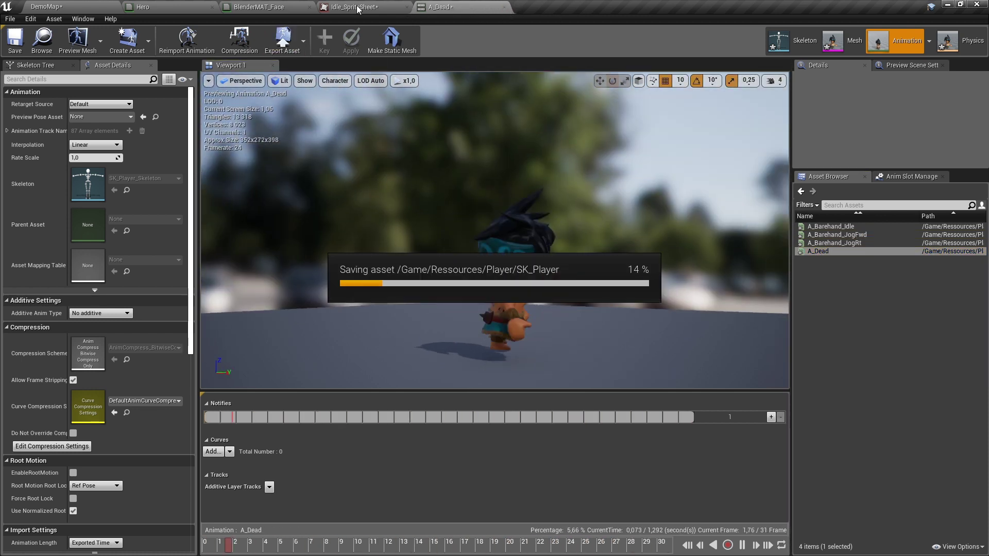
left_click(90, 4)
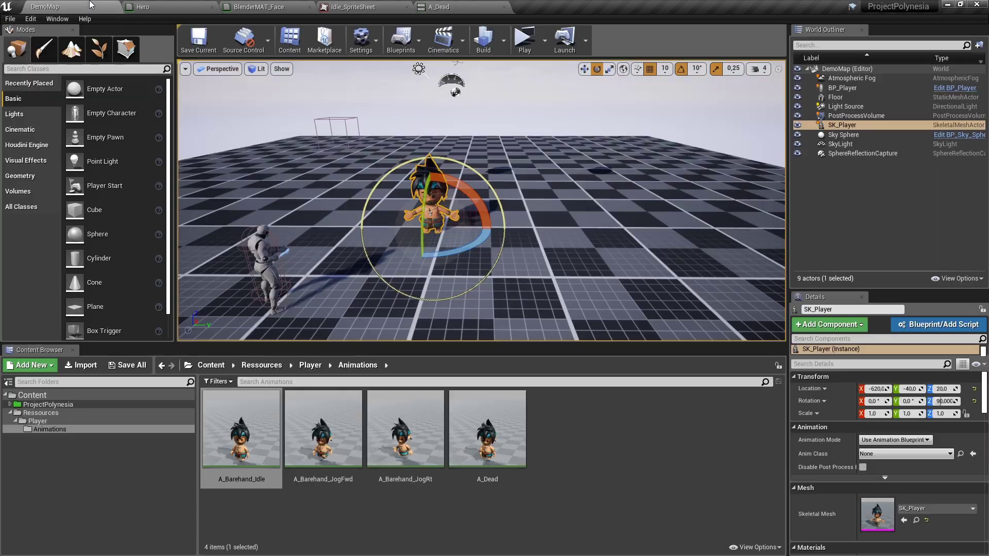
- Place the A_Barehand_Idle, A_Barehand_JogFwd, A_Barehand_JogRt and A_Dead animations in the level on both sides of SK_Player
left_click_drag(241, 427, 580, 262)
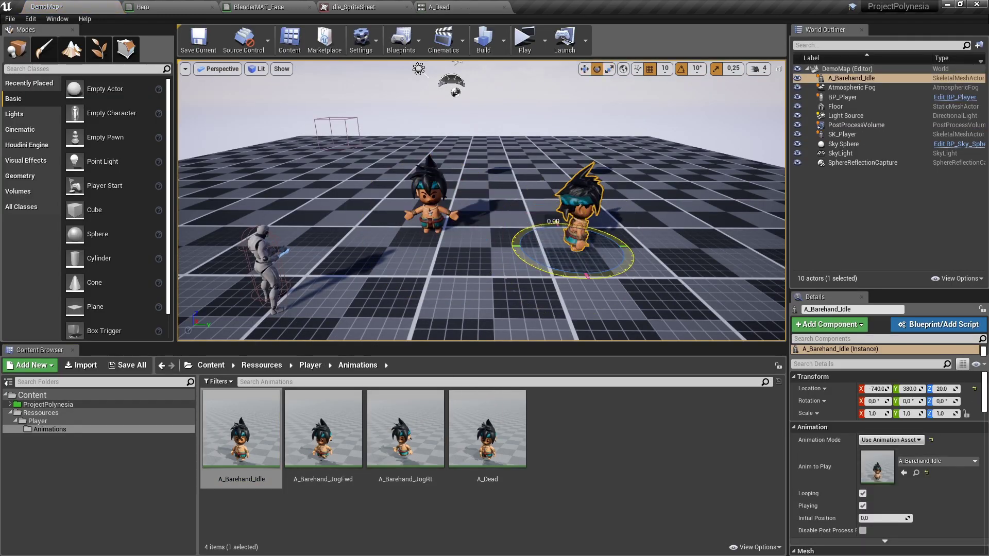
left_click_drag(323, 427, 692, 255)
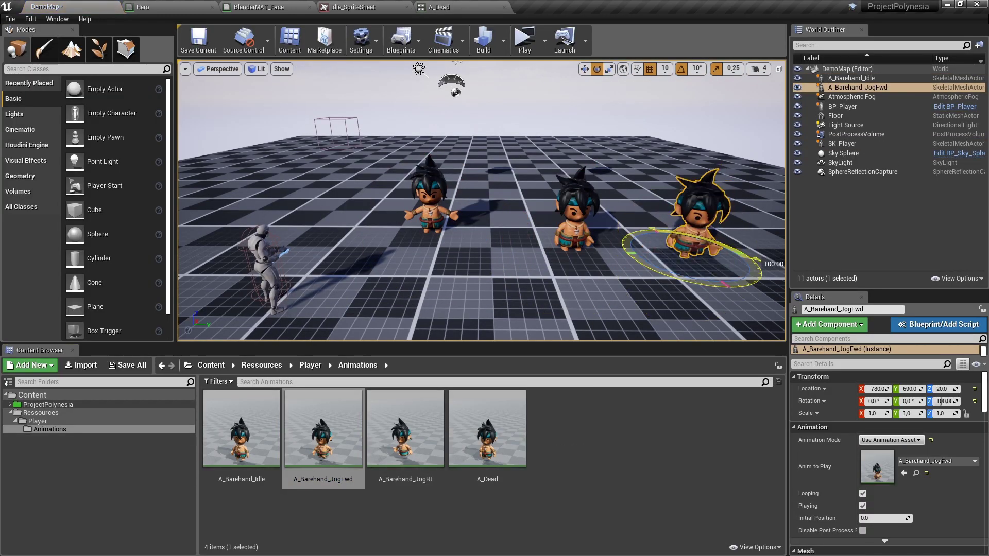
left_click_drag(395, 413, 515, 278)
left_click_drag(487, 429, 353, 252)
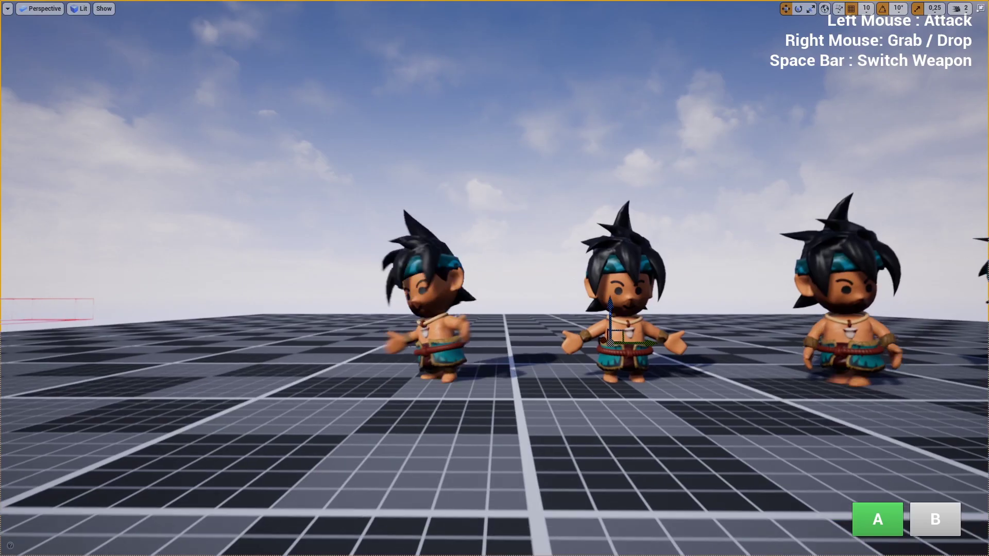
- Examine the row of animated characters up close in the fullscreen viewport, then leave fullscreen
scroll(380, 276, "up", 5)
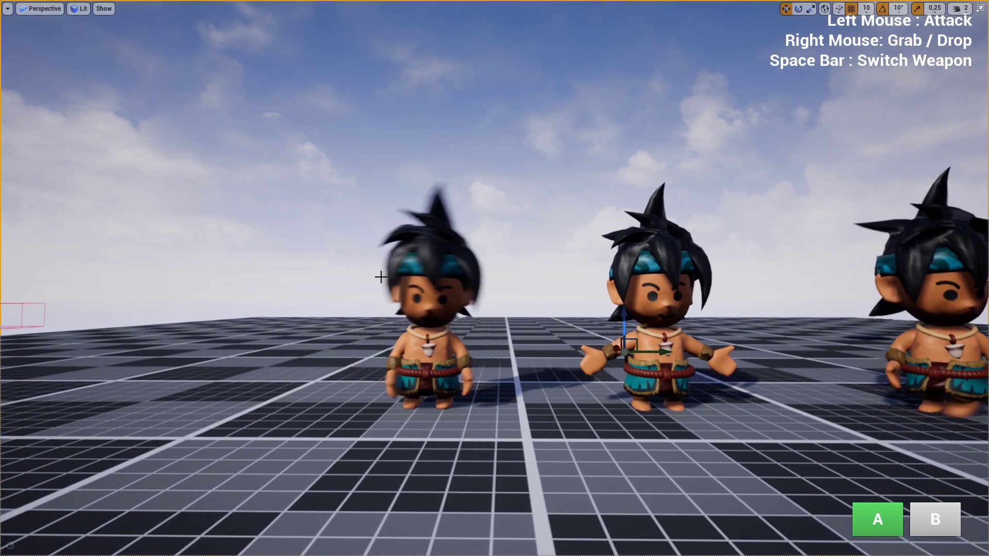
left_click(380, 276)
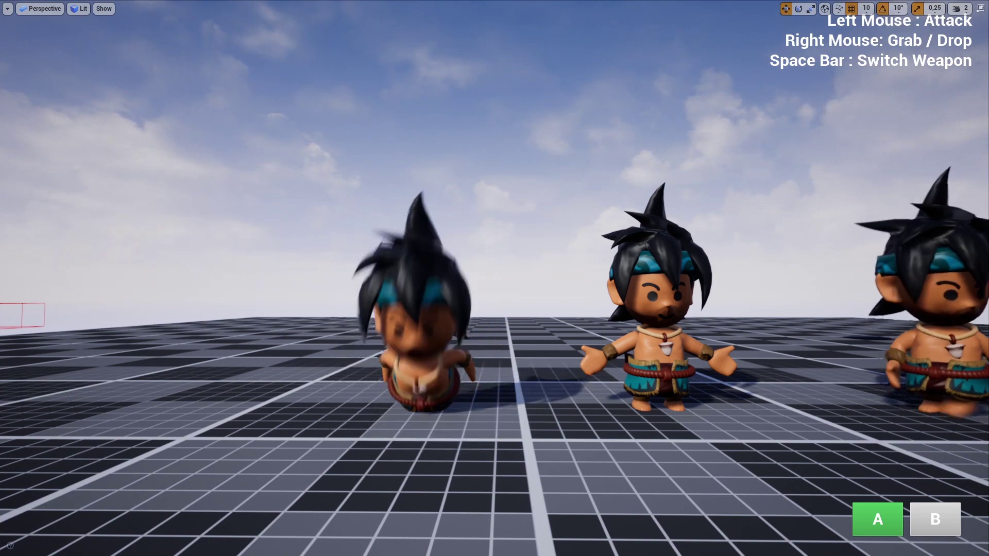
key("d")
key("d")
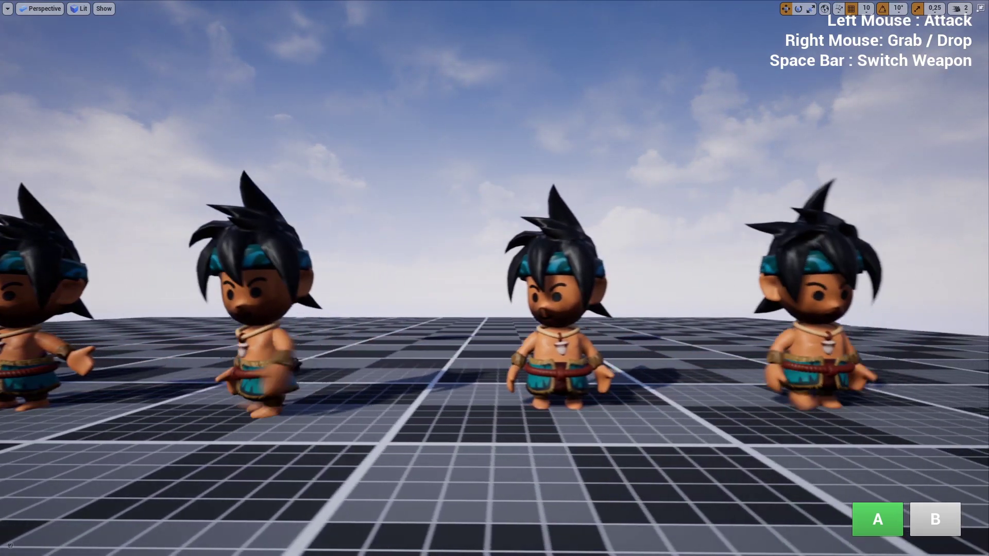
middle_click_drag(903, 184, 988, 185)
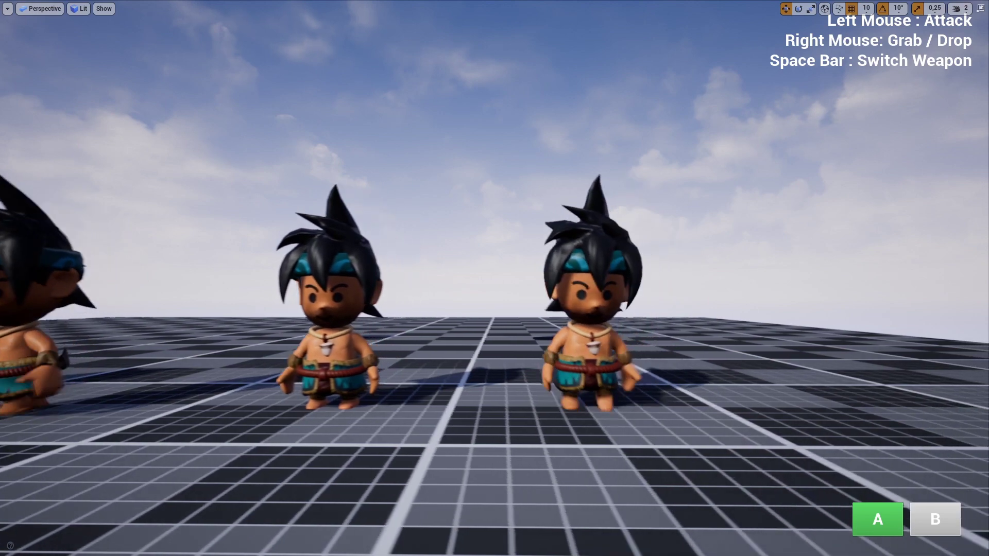
key("F11")
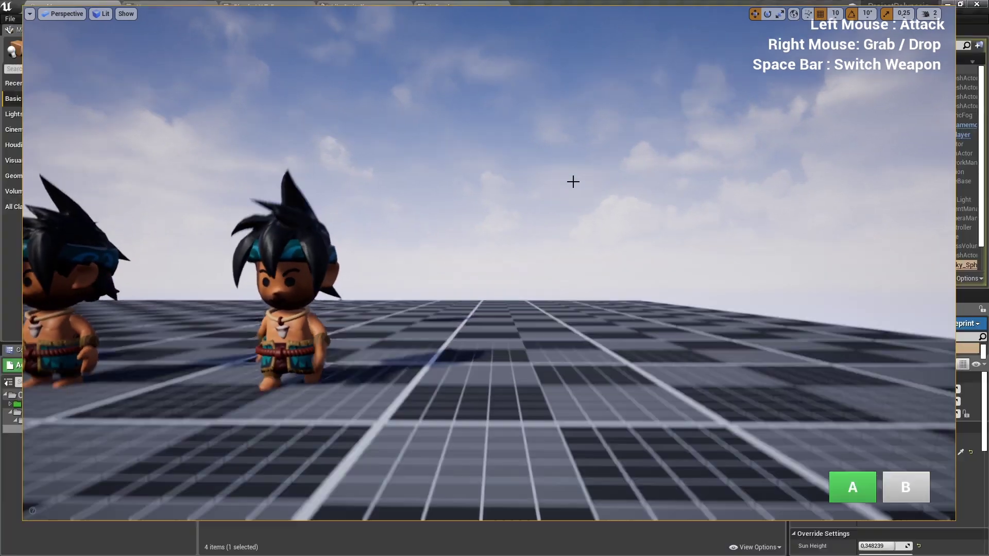